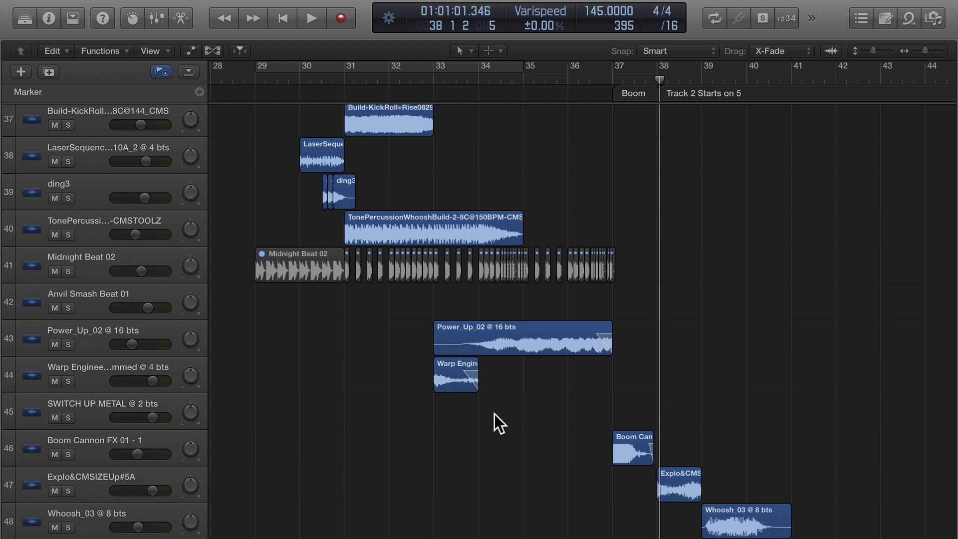
Step: Zoom the arrangement in around the build-up on tracks 37–48, bars 33–37
{"action": "scroll", "coordinate": [494, 414], "scroll_direction": "up", "scroll_amount": 4}
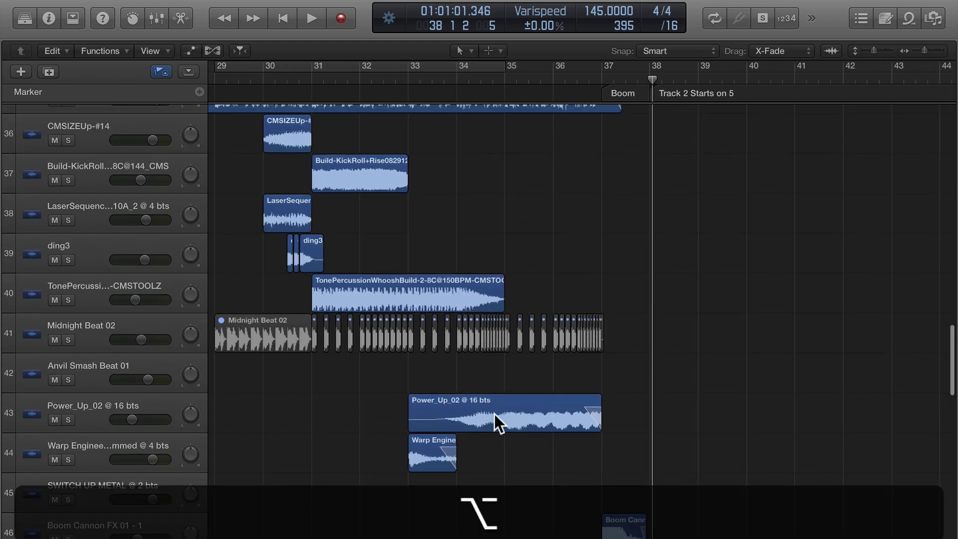
{"action": "scroll", "coordinate": [494, 414], "scroll_direction": "down", "scroll_amount": 3}
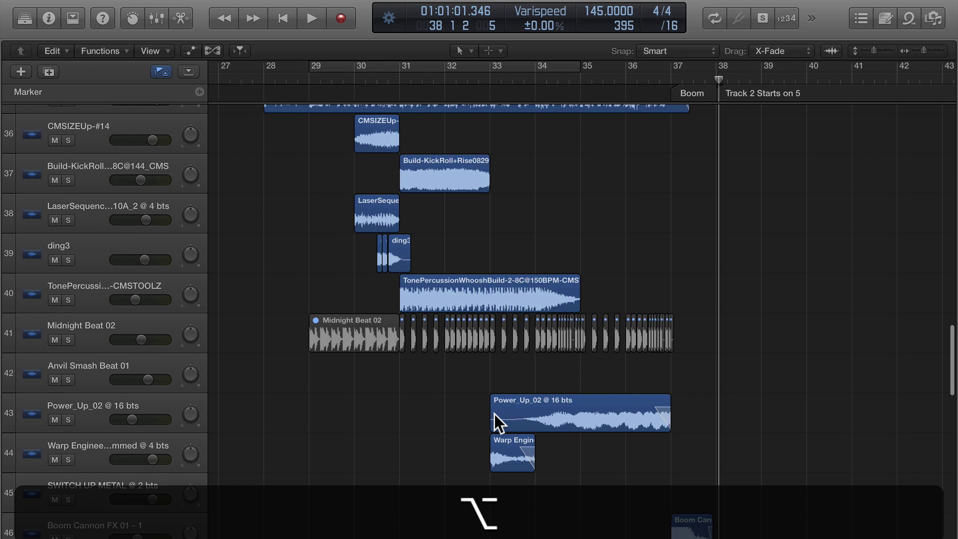
{"action": "scroll", "coordinate": [342, 407], "scroll_direction": "down", "scroll_amount": 3}
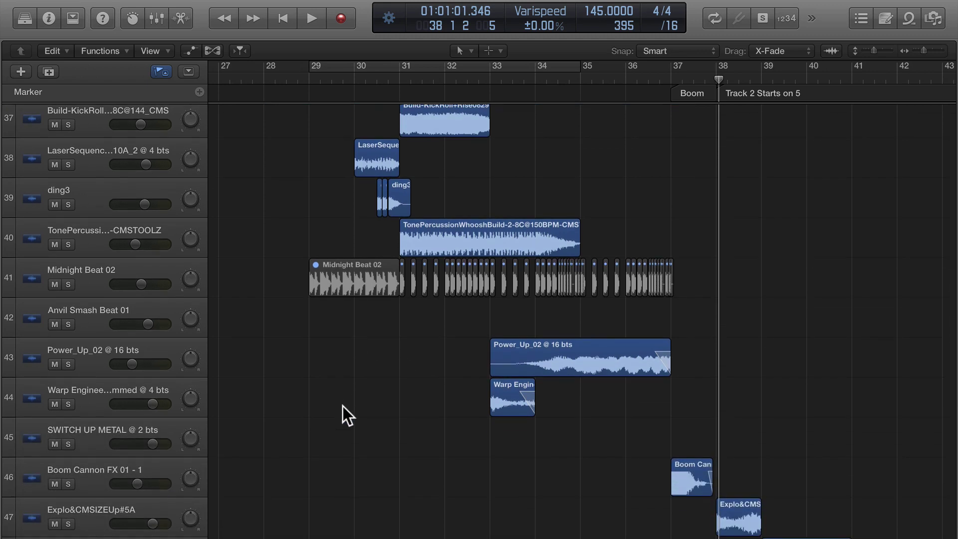
{"action": "scroll", "coordinate": [342, 406], "scroll_direction": "down", "scroll_amount": 1}
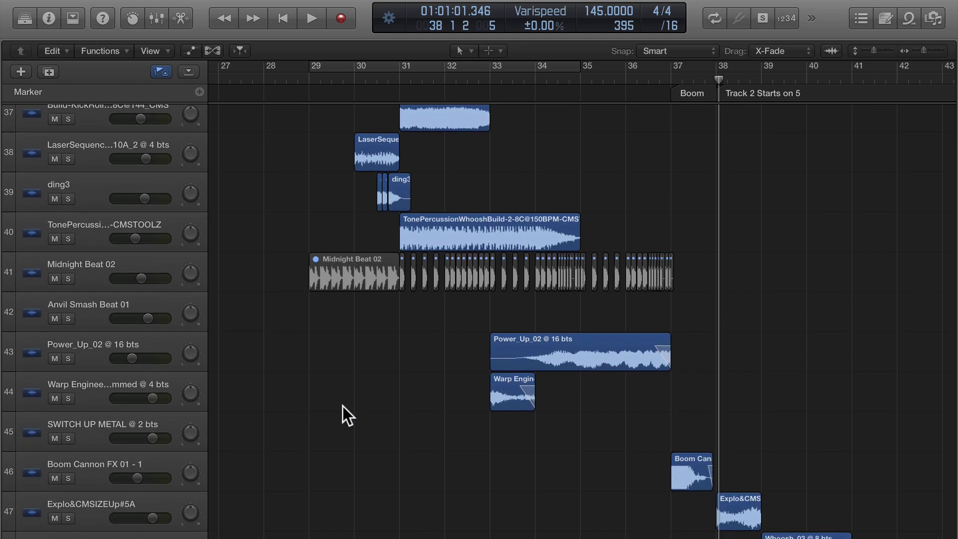
Step: Show the Loop Browser filtered to Beats and Favorites, sorted by the Fav column
{"action": "key", "text": "o"}
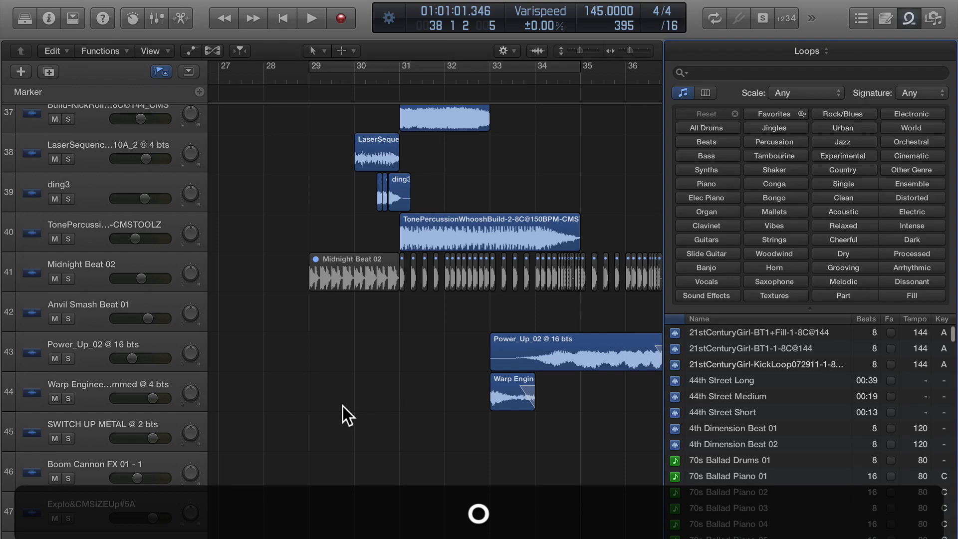
{"action": "left_click", "coordinate": [701, 144]}
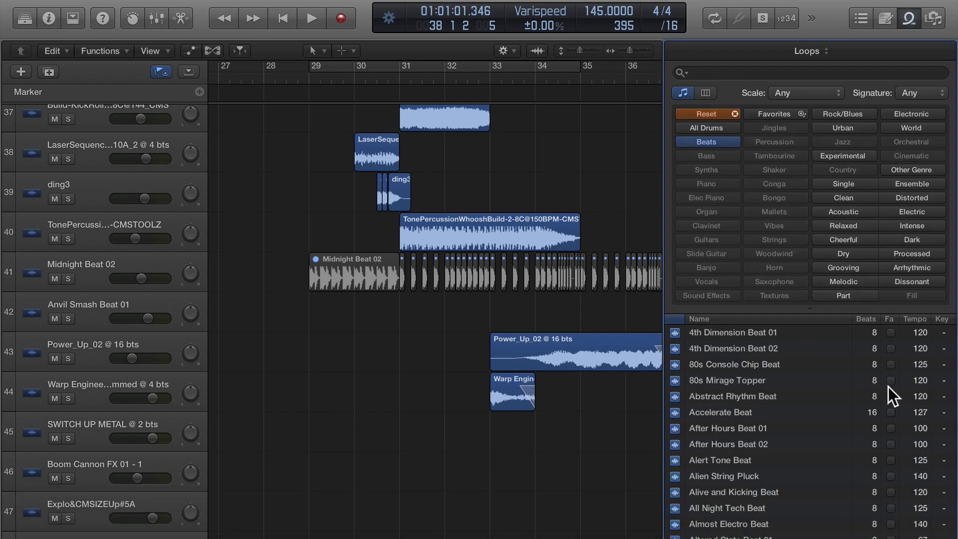
{"action": "left_click", "coordinate": [889, 319]}
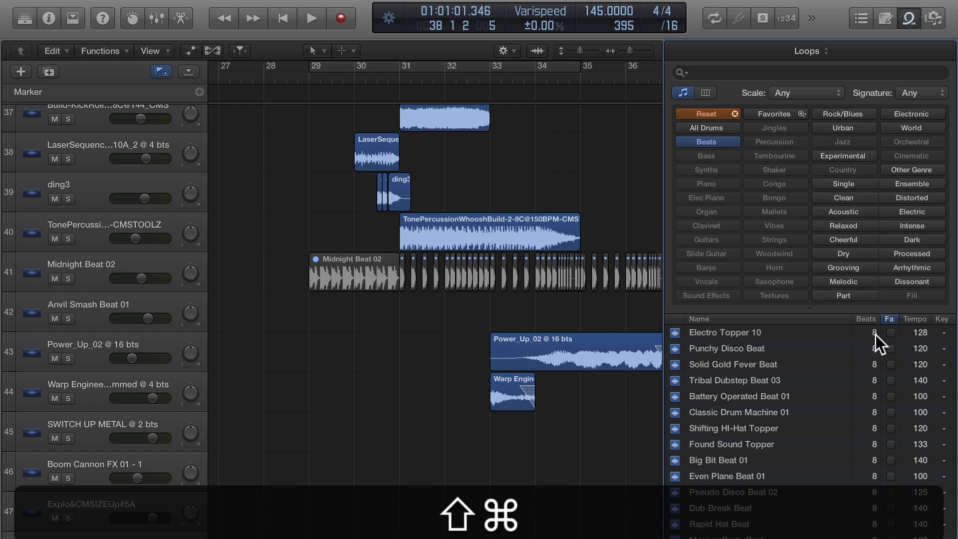
{"action": "key", "text": "shift+super+p"}
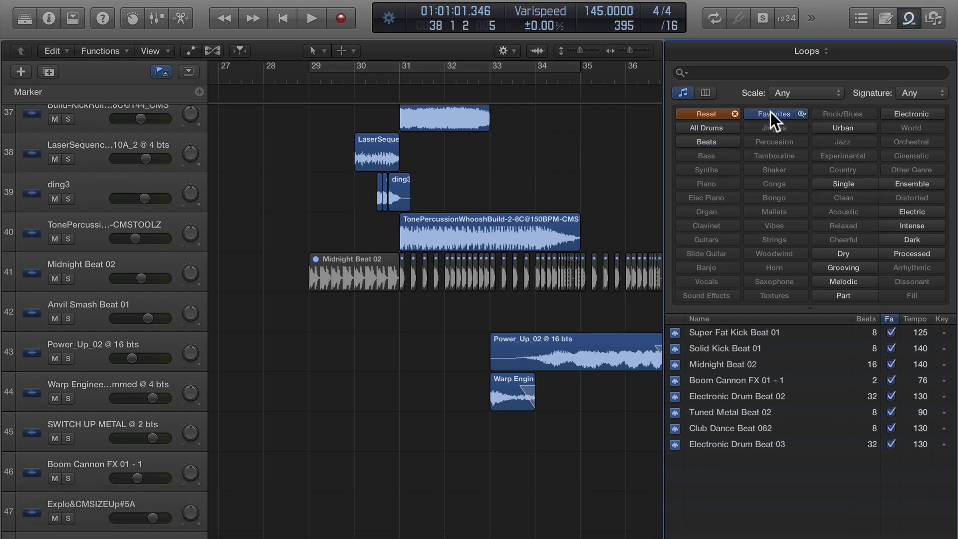
Step: Preview the eight favourite beat loops in turn, ending on Electronic Drum Beat 03
{"action": "left_click", "coordinate": [745, 337]}
{"action": "left_click", "coordinate": [738, 354]}
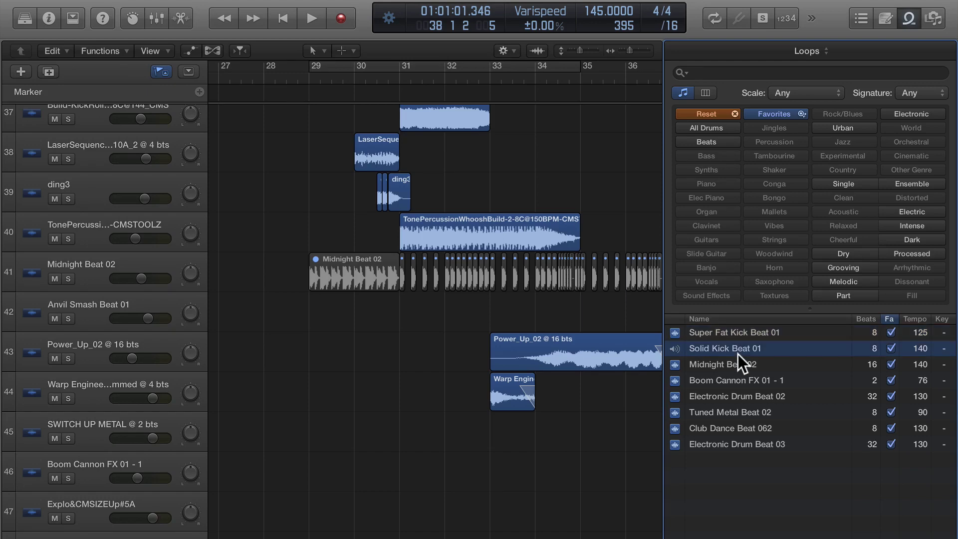
{"action": "left_click", "coordinate": [732, 364]}
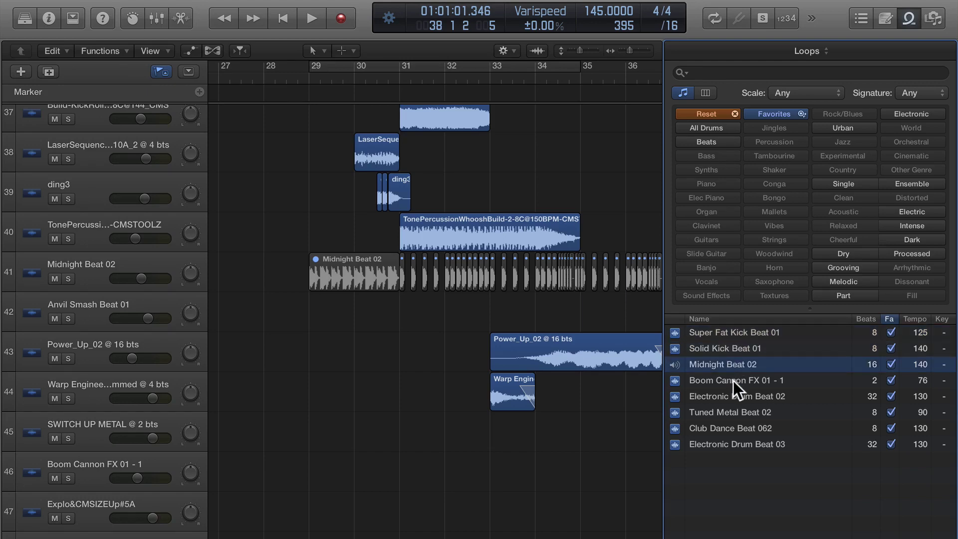
{"action": "left_click", "coordinate": [734, 380]}
{"action": "left_click", "coordinate": [734, 396]}
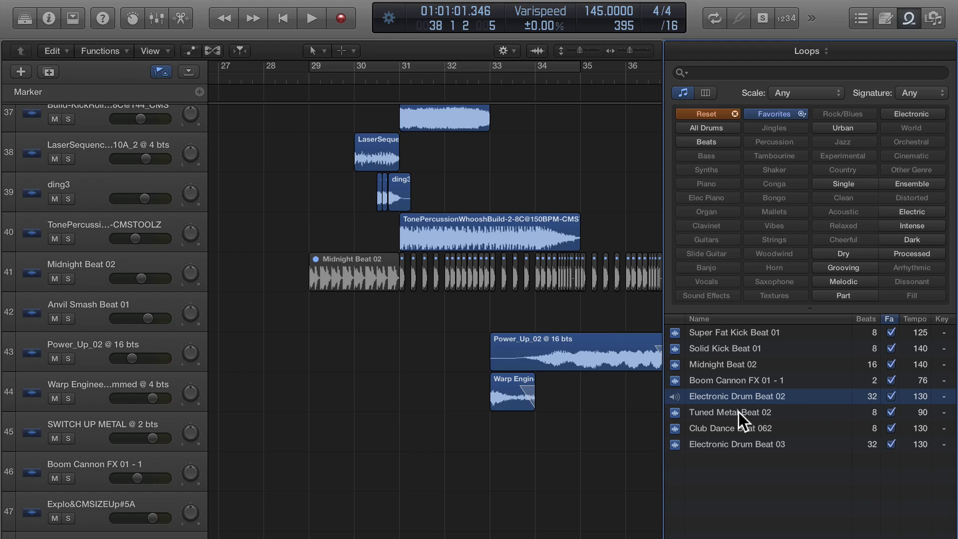
{"action": "left_click", "coordinate": [746, 413]}
{"action": "left_click", "coordinate": [740, 425]}
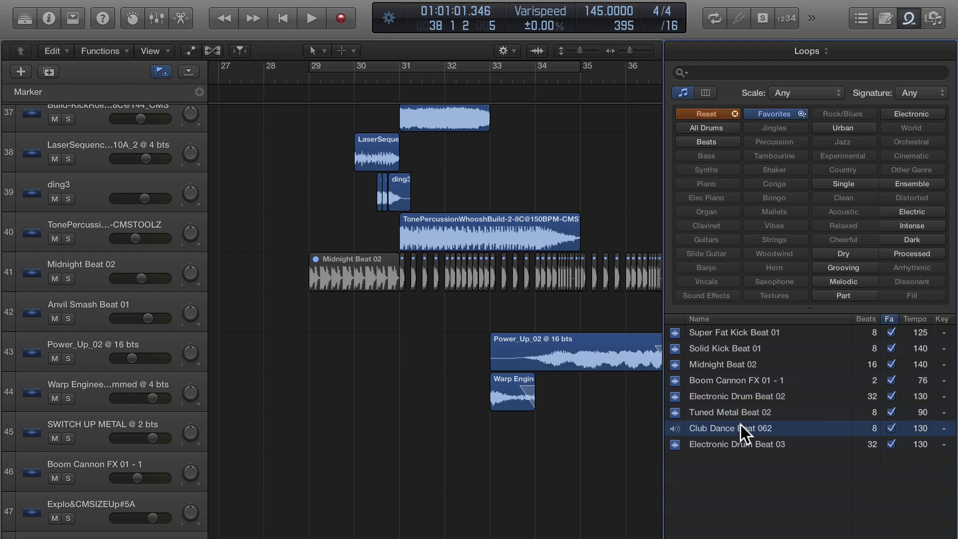
{"action": "left_click", "coordinate": [733, 449]}
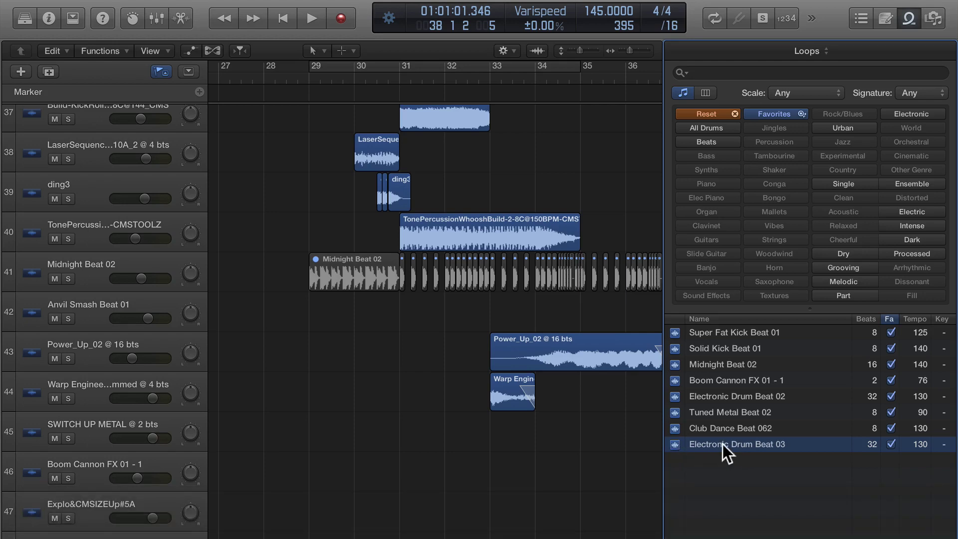
Step: Place Electronic Drum Beat 03 on track 42 at bar 29 and mute track 42
{"action": "left_click_drag", "start_coordinate": [723, 445], "coordinate": [324, 320]}
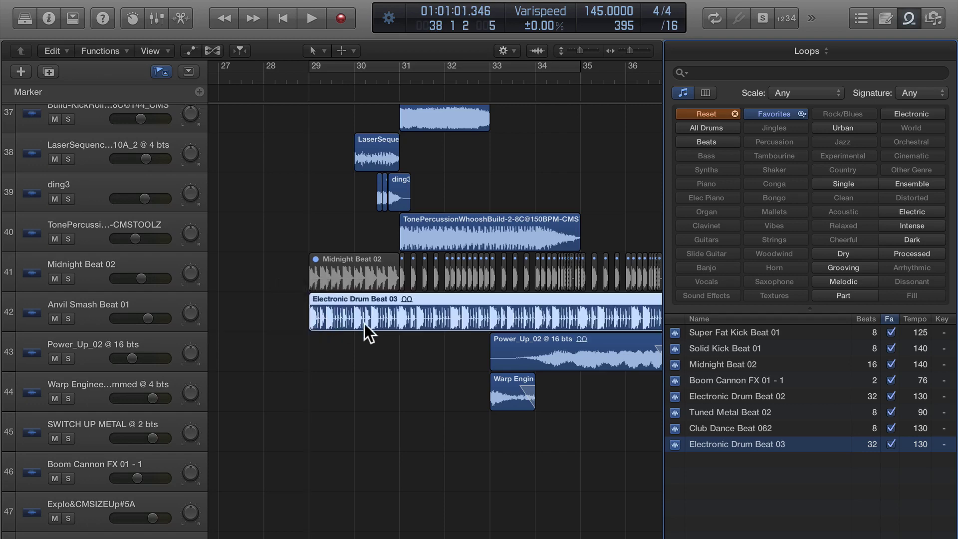
{"action": "left_click", "coordinate": [55, 318]}
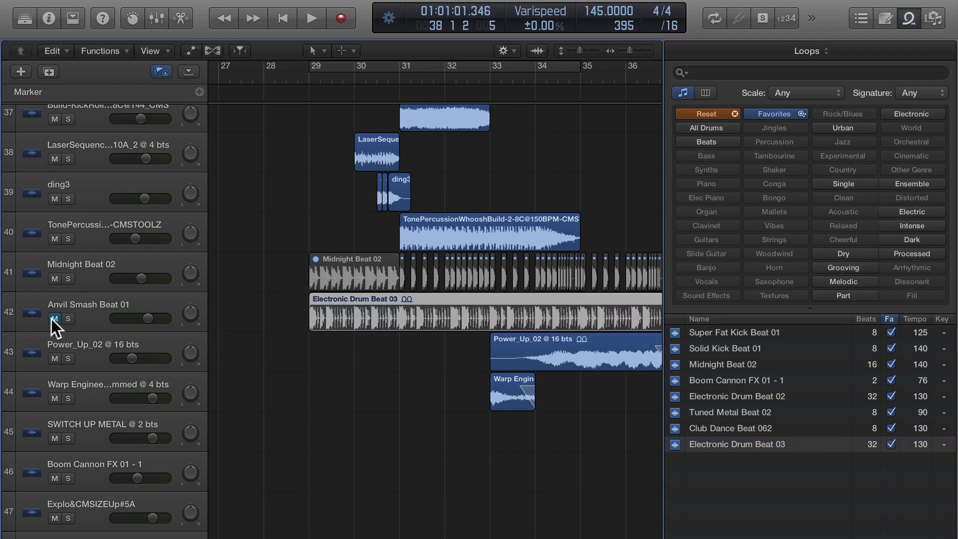
{"action": "left_click", "coordinate": [330, 198], "text": "ctrl+alt"}
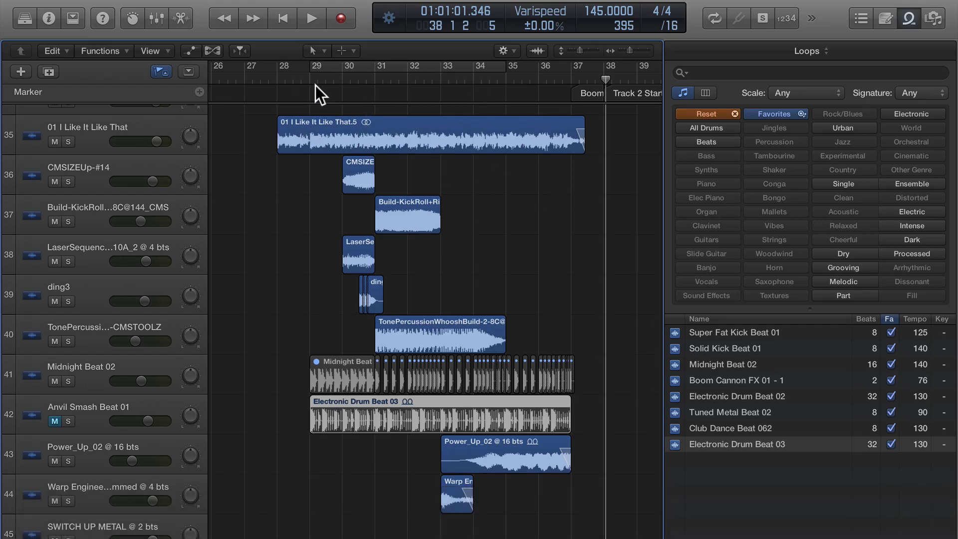
Step: Play the arrangement from around bar 27 to audition the build-up, then stop playback
{"action": "scroll", "coordinate": [294, 88], "scroll_direction": "left", "scroll_amount": 3}
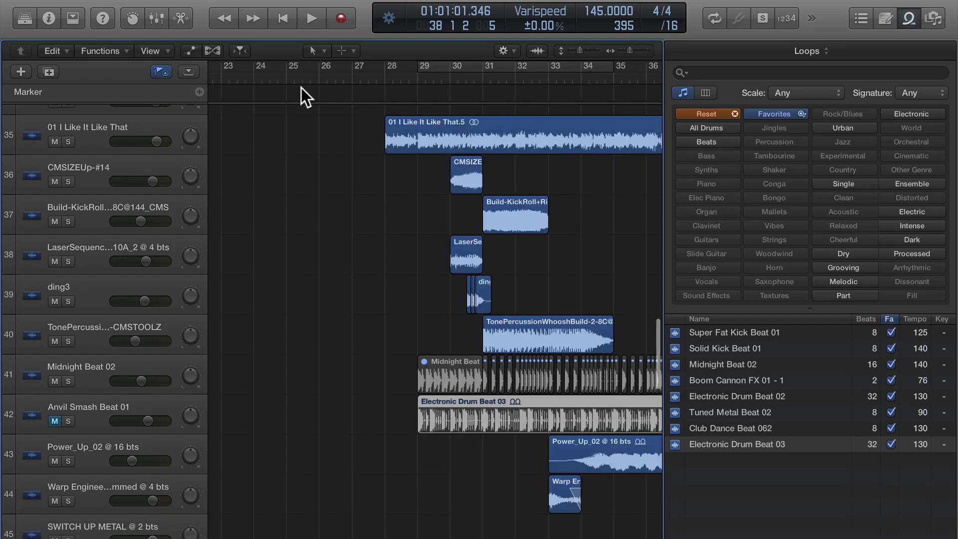
{"action": "left_click", "coordinate": [347, 77]}
{"action": "key", "text": "space"}
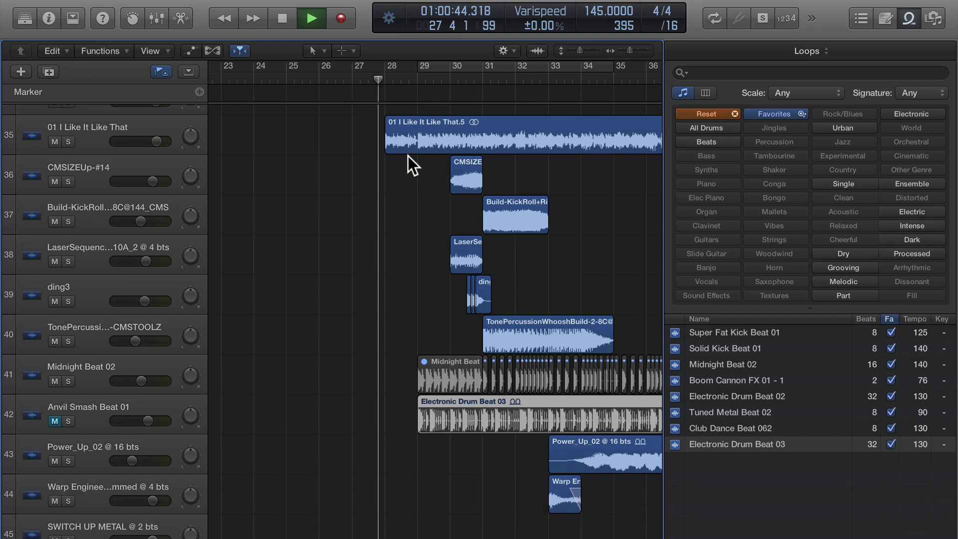
{"action": "scroll", "coordinate": [408, 157], "scroll_direction": "right", "scroll_amount": 1}
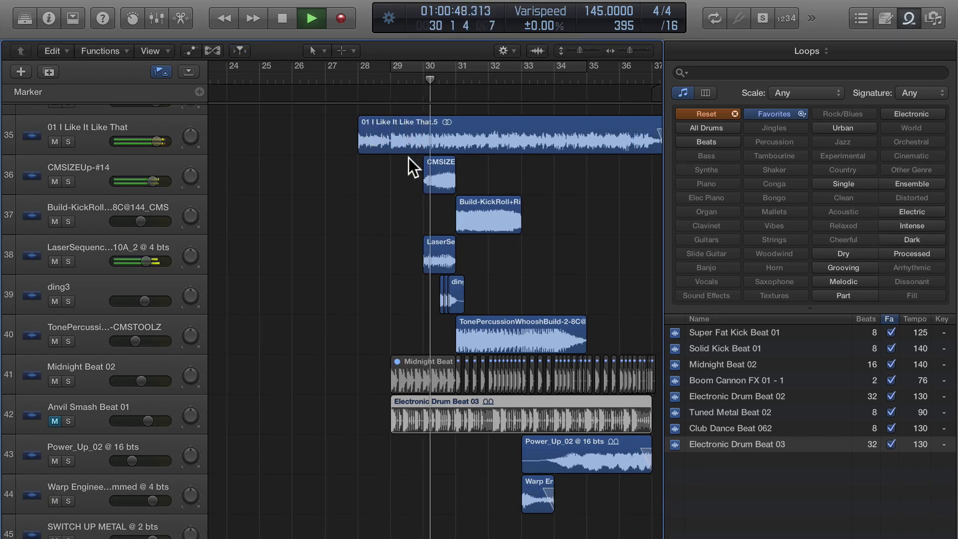
{"action": "scroll", "coordinate": [408, 158], "scroll_direction": "down", "scroll_amount": 1}
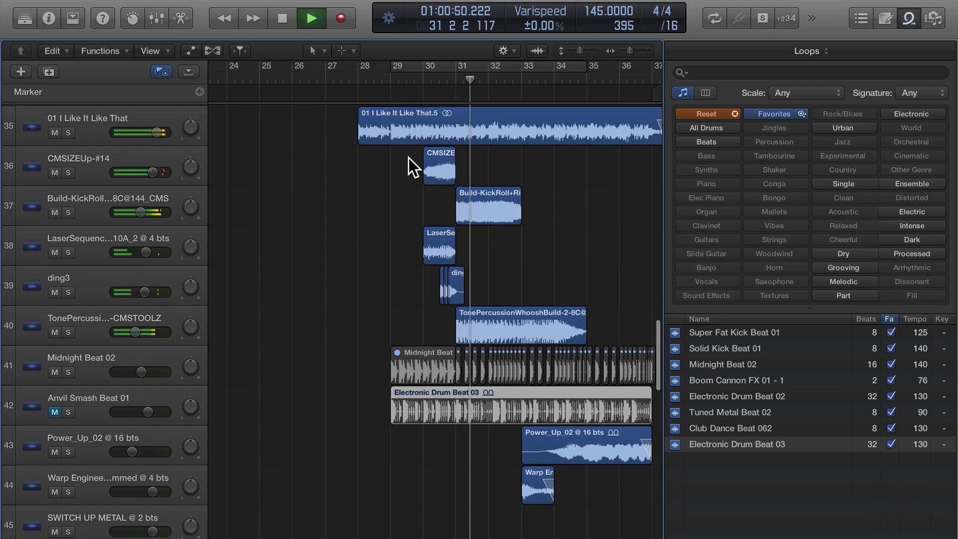
{"action": "scroll", "coordinate": [408, 158], "scroll_direction": "down", "scroll_amount": 2}
{"action": "scroll", "coordinate": [408, 158], "scroll_direction": "right", "scroll_amount": 1}
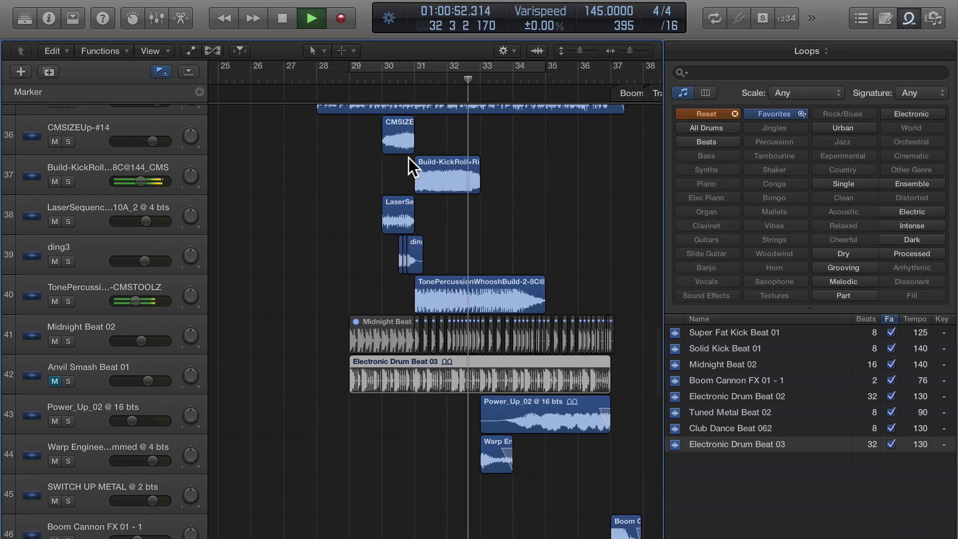
{"action": "scroll", "coordinate": [404, 162], "scroll_direction": "down", "scroll_amount": 3, "text": "alt"}
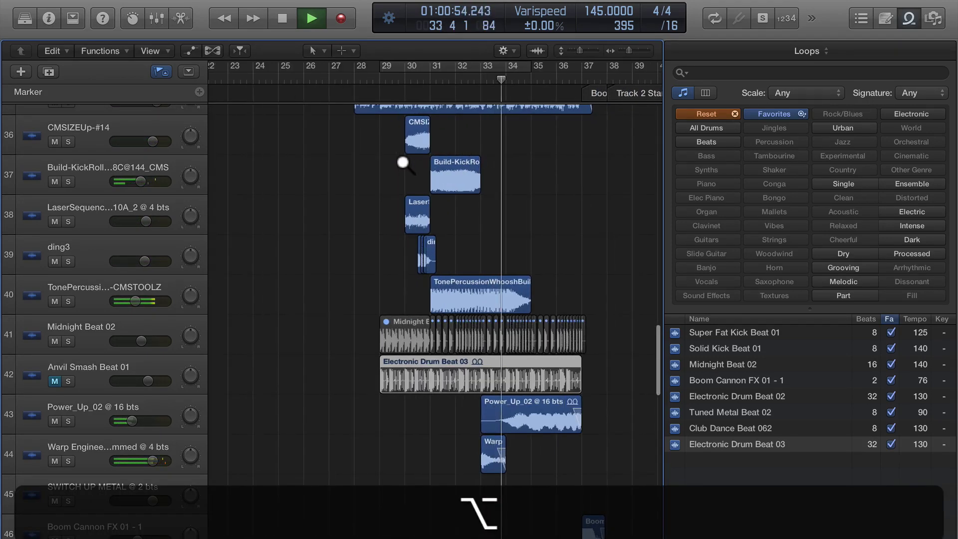
{"action": "scroll", "coordinate": [403, 161], "scroll_direction": "up", "scroll_amount": 3, "text": "alt"}
{"action": "scroll", "coordinate": [409, 158], "scroll_direction": "down", "scroll_amount": 5}
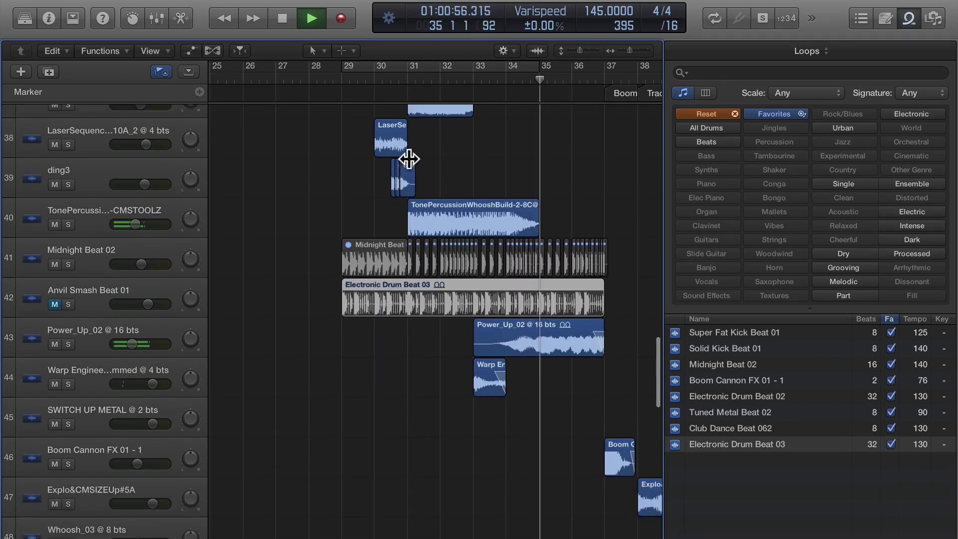
{"action": "scroll", "coordinate": [408, 158], "scroll_direction": "up", "scroll_amount": 2, "text": "alt"}
{"action": "scroll", "coordinate": [402, 163], "scroll_direction": "down", "scroll_amount": 3, "text": "alt"}
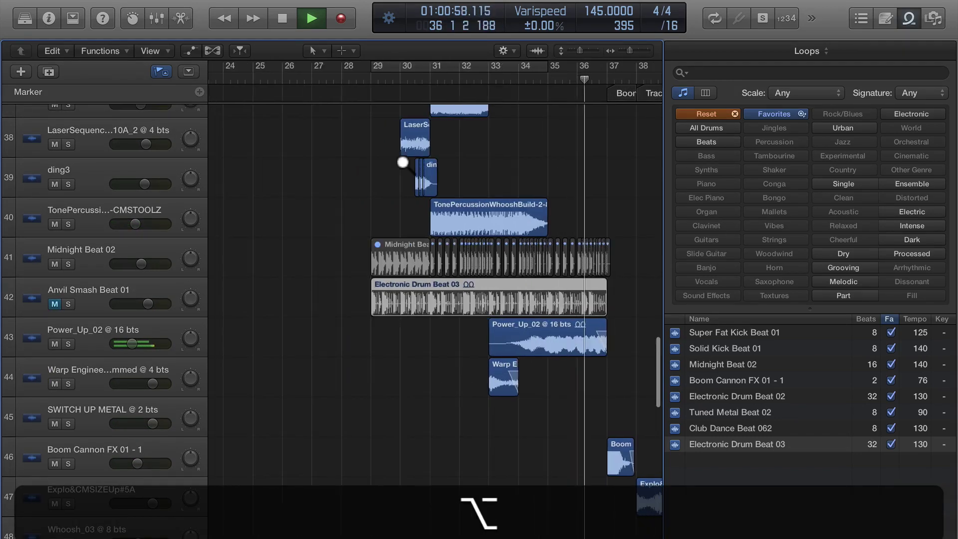
{"action": "scroll", "coordinate": [405, 160], "scroll_direction": "up", "scroll_amount": 1, "text": "alt"}
{"action": "key", "text": "space"}
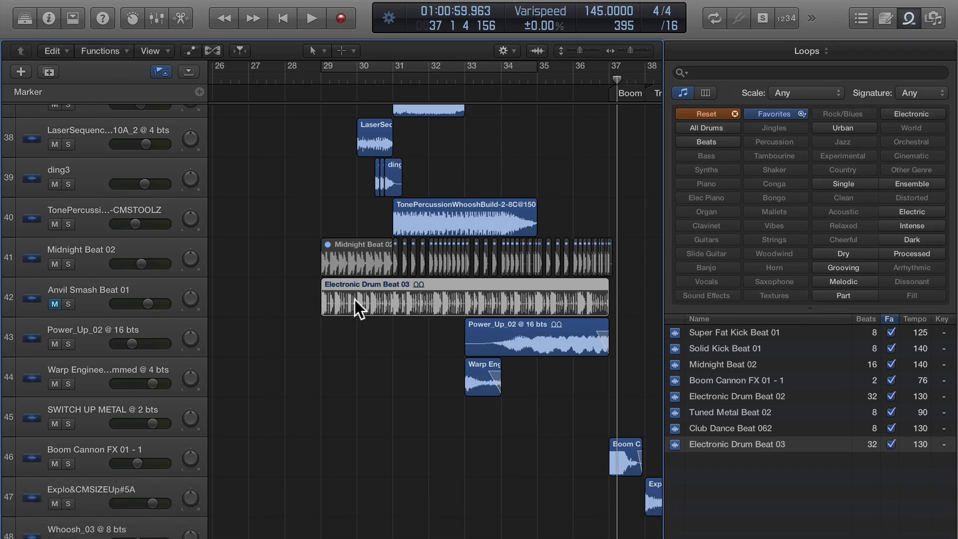
{"action": "key", "text": "o"}
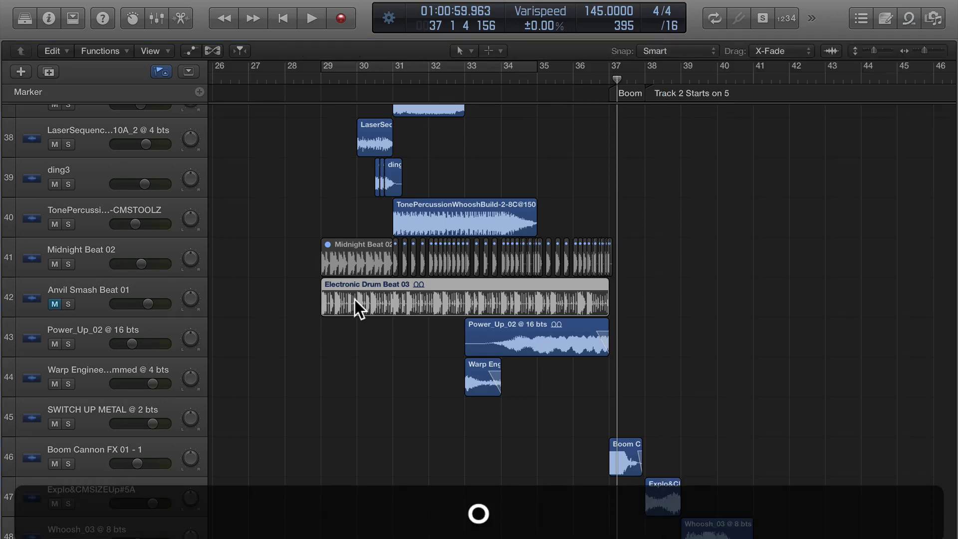
{"action": "scroll", "coordinate": [534, 363], "scroll_direction": "up", "scroll_amount": 2, "text": "alt"}
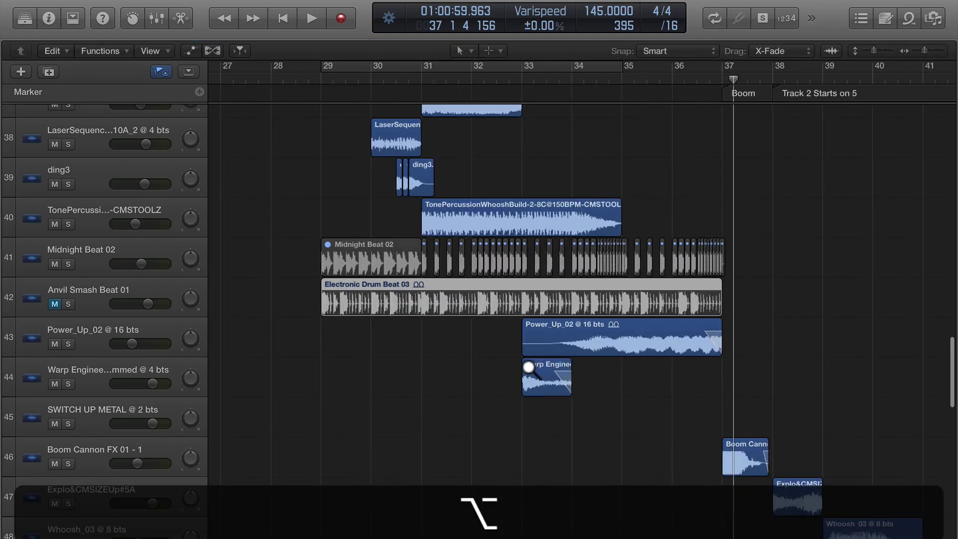
{"action": "scroll", "coordinate": [534, 364], "scroll_direction": "up", "scroll_amount": 1, "text": "alt"}
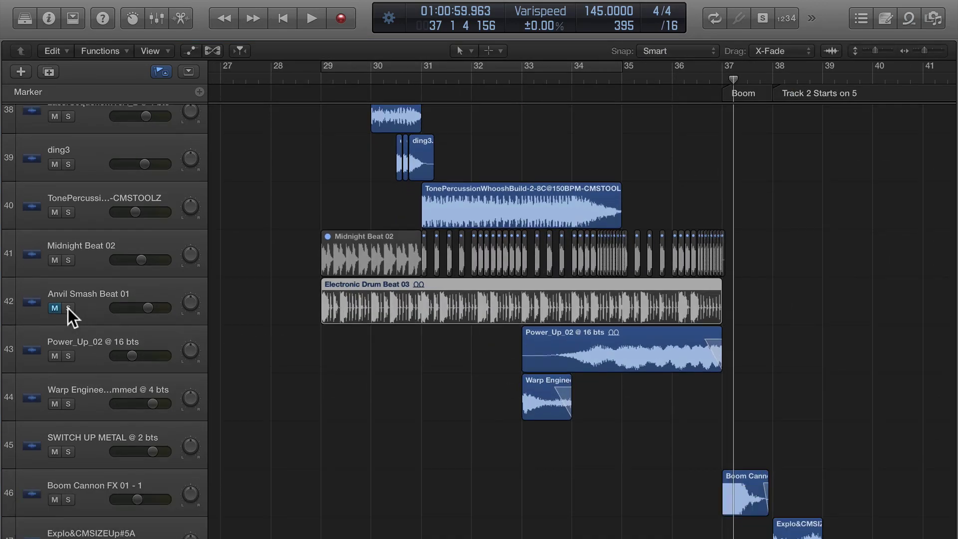
{"action": "left_click", "coordinate": [68, 308]}
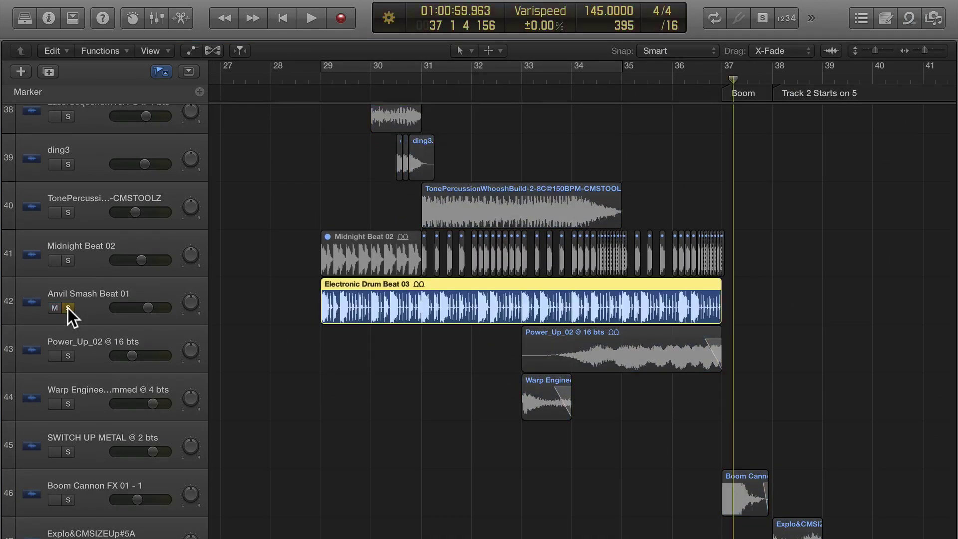
{"action": "left_click", "coordinate": [320, 77]}
{"action": "key", "text": "space"}
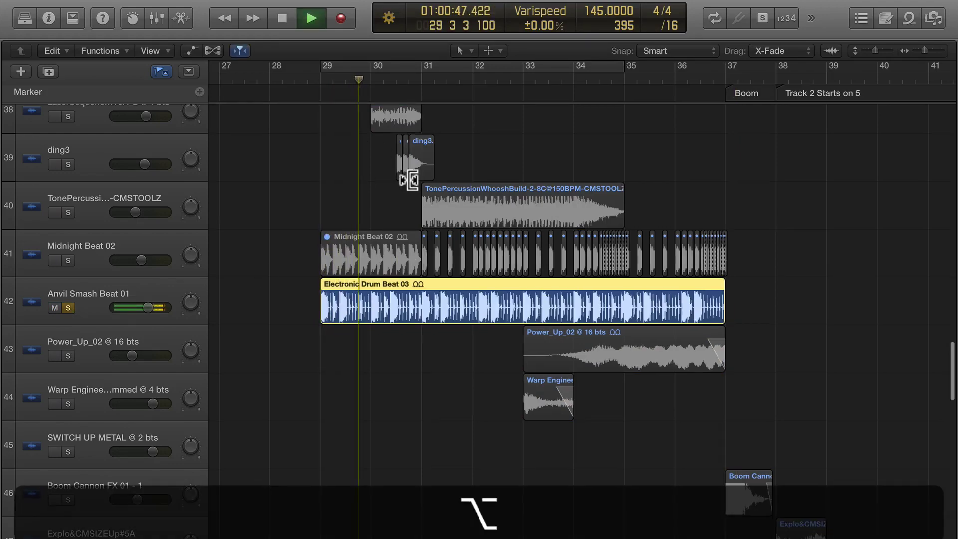
{"action": "scroll", "coordinate": [410, 180], "scroll_direction": "up", "scroll_amount": 3, "text": "alt"}
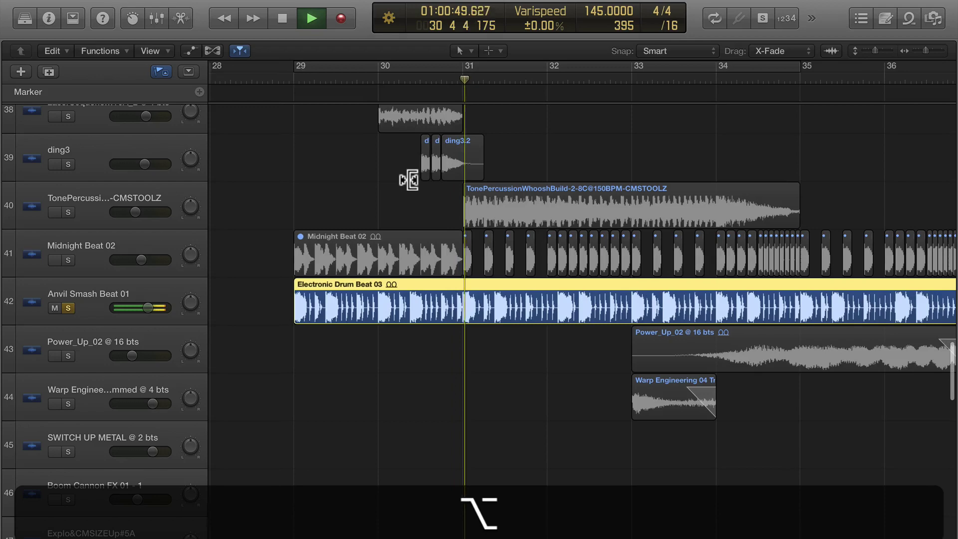
{"action": "scroll", "coordinate": [407, 180], "scroll_direction": "down", "scroll_amount": 2, "text": "alt"}
{"action": "key", "text": "space"}
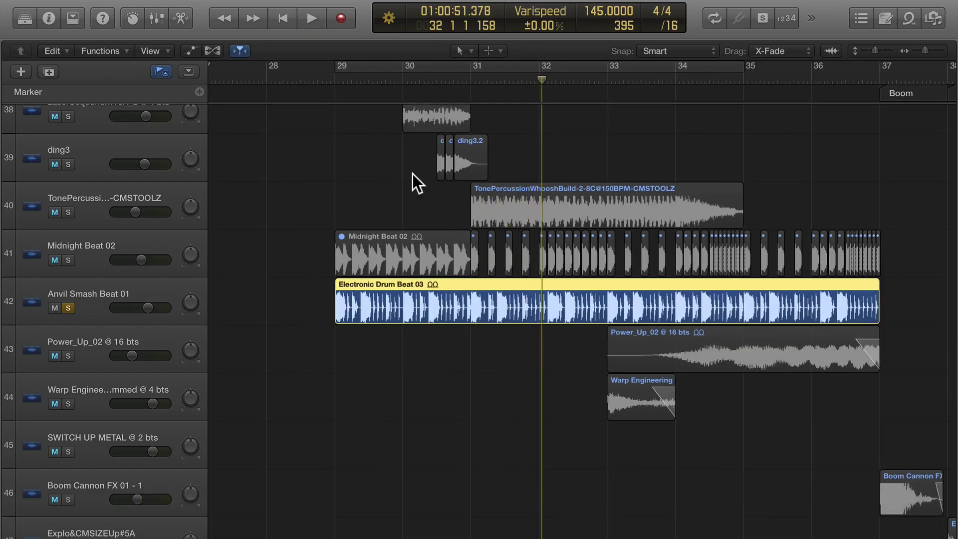
{"action": "scroll", "coordinate": [410, 177], "scroll_direction": "up", "scroll_amount": 2, "text": "alt"}
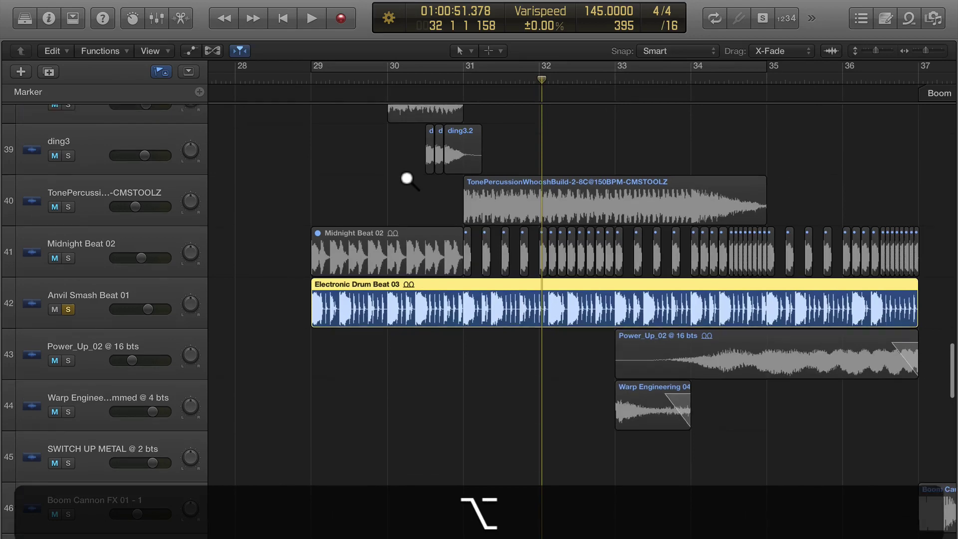
{"action": "scroll", "coordinate": [408, 179], "scroll_direction": "up", "scroll_amount": 3, "text": "alt"}
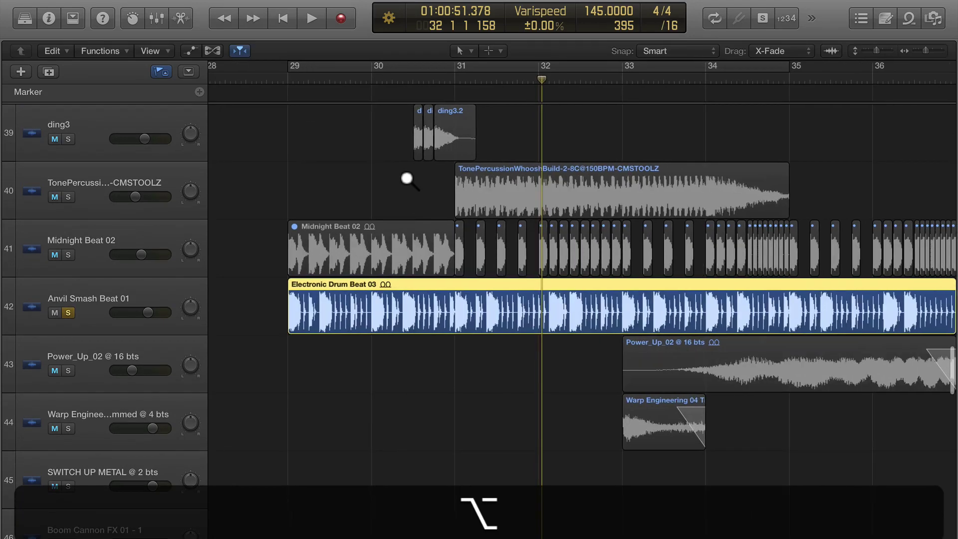
{"action": "scroll", "coordinate": [407, 180], "scroll_direction": "down", "scroll_amount": 1, "text": "alt"}
{"action": "scroll", "coordinate": [407, 180], "scroll_direction": "up", "scroll_amount": 1, "text": "alt"}
{"action": "scroll", "coordinate": [407, 180], "scroll_direction": "down", "scroll_amount": 1, "text": "alt"}
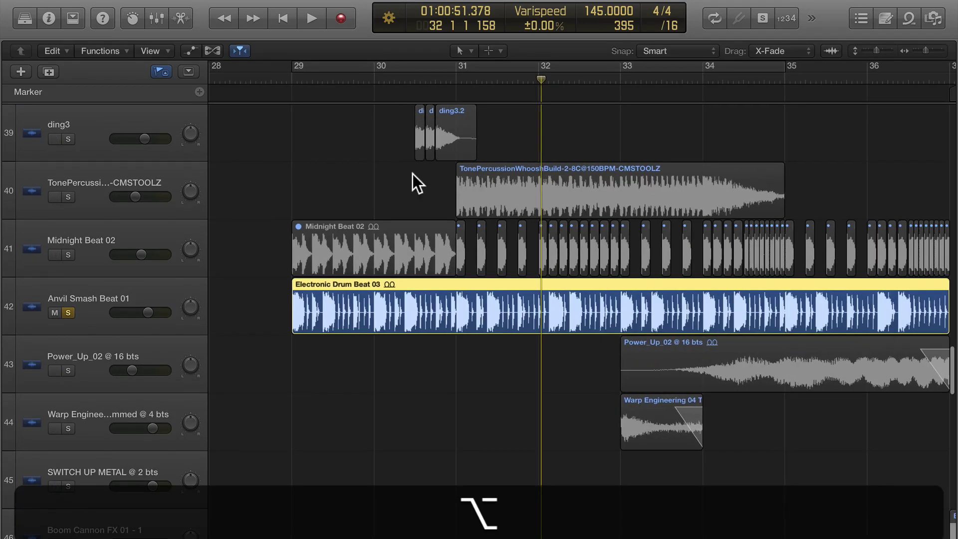
{"action": "scroll", "coordinate": [428, 321], "scroll_direction": "down", "scroll_amount": 1, "text": "alt"}
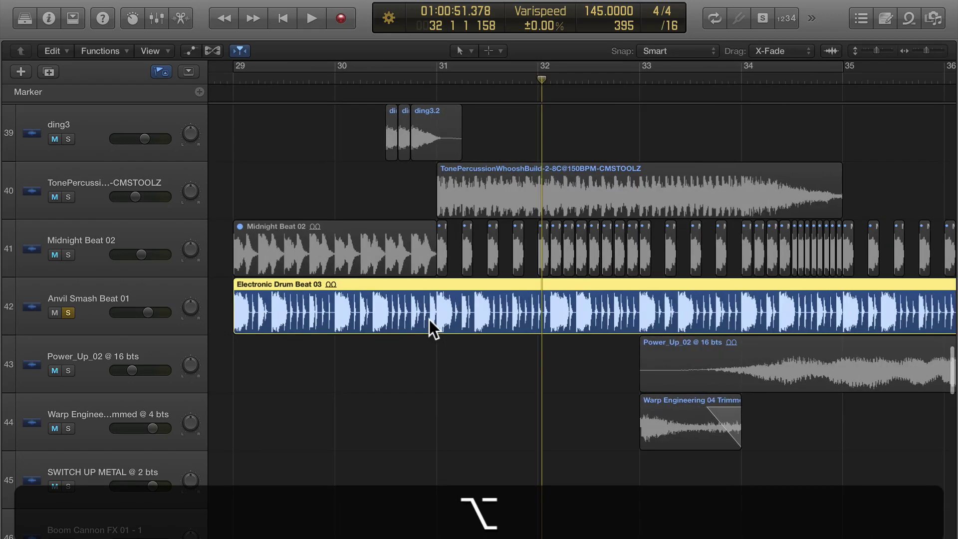
Step: Split the Electronic Drum Beat 03 region at bar 31
{"action": "scroll", "coordinate": [429, 321], "scroll_direction": "up", "scroll_amount": 2, "text": "alt"}
{"action": "scroll", "coordinate": [429, 320], "scroll_direction": "left", "scroll_amount": 3}
{"action": "scroll", "coordinate": [428, 320], "scroll_direction": "right", "scroll_amount": 6}
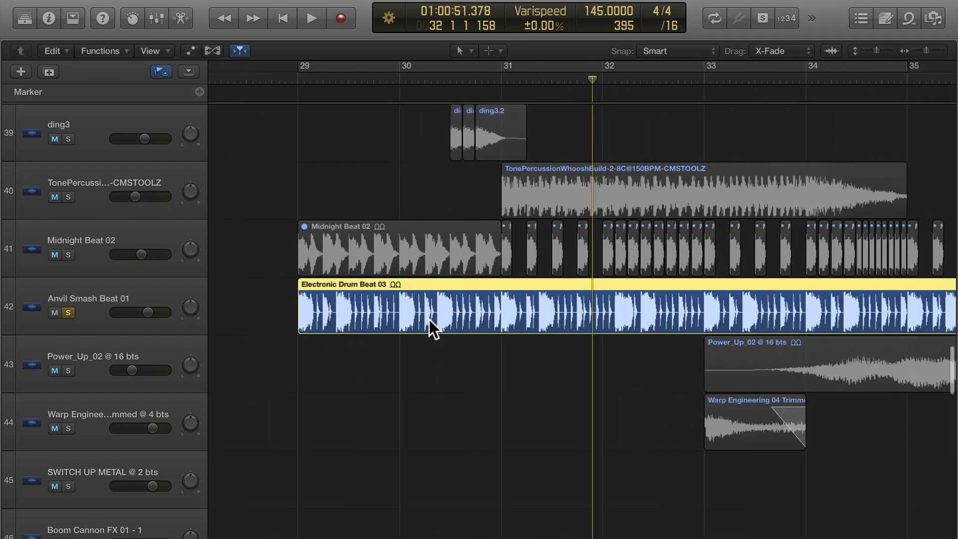
{"action": "scroll", "coordinate": [430, 320], "scroll_direction": "right", "scroll_amount": 3}
{"action": "scroll", "coordinate": [429, 320], "scroll_direction": "left", "scroll_amount": 4}
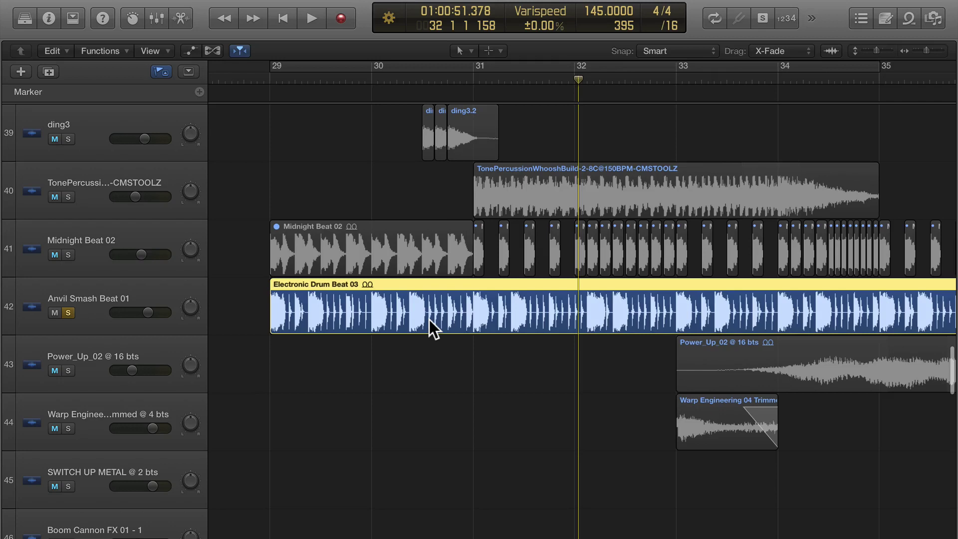
{"action": "key", "text": "comma"}
{"action": "key", "text": "comma"}
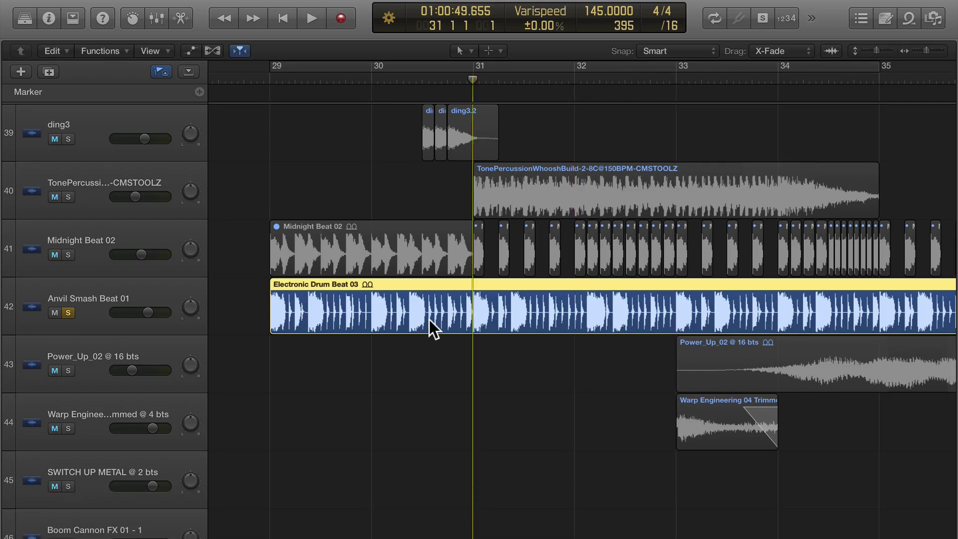
{"action": "key", "text": "super+t"}
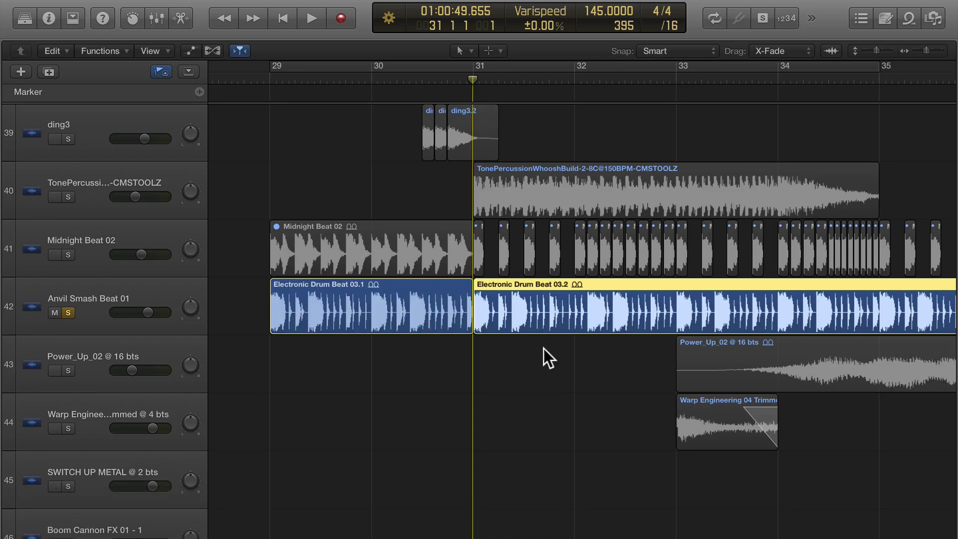
Step: Delete the Electronic Drum Beat 03.2 part after bar 31
{"action": "left_click", "coordinate": [575, 321]}
{"action": "left_click", "coordinate": [580, 315]}
{"action": "key", "text": "BackSpace"}
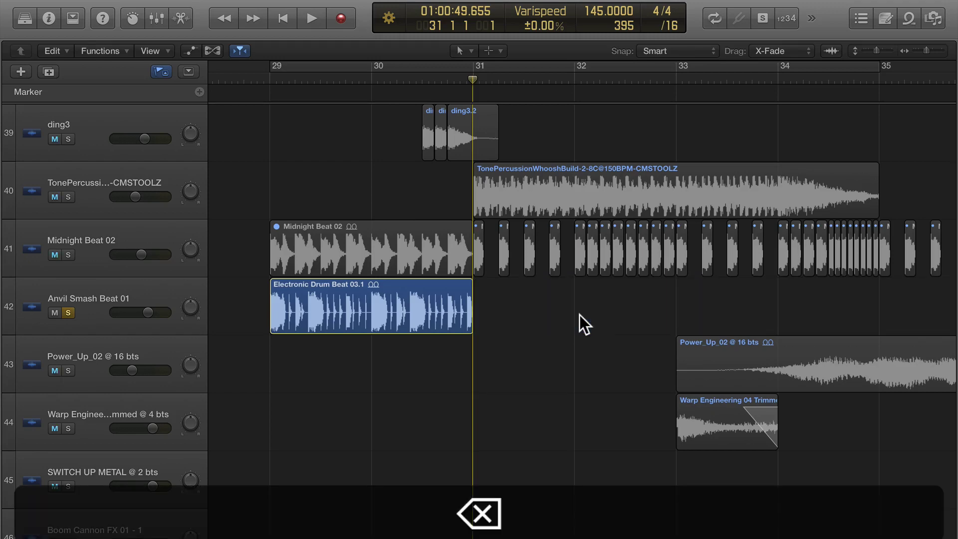
{"action": "scroll", "coordinate": [575, 318], "scroll_direction": "up", "scroll_amount": 5}
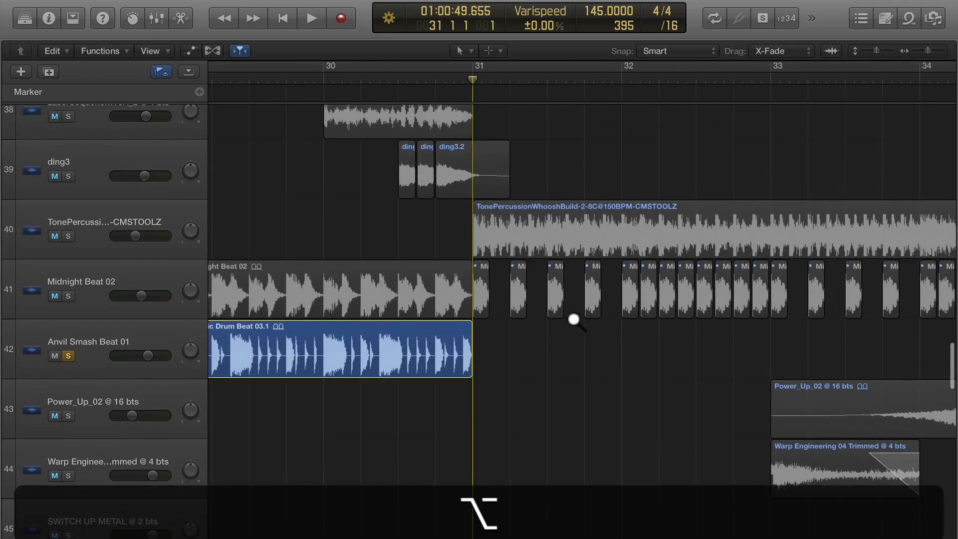
{"action": "scroll", "coordinate": [574, 320], "scroll_direction": "left", "scroll_amount": 5}
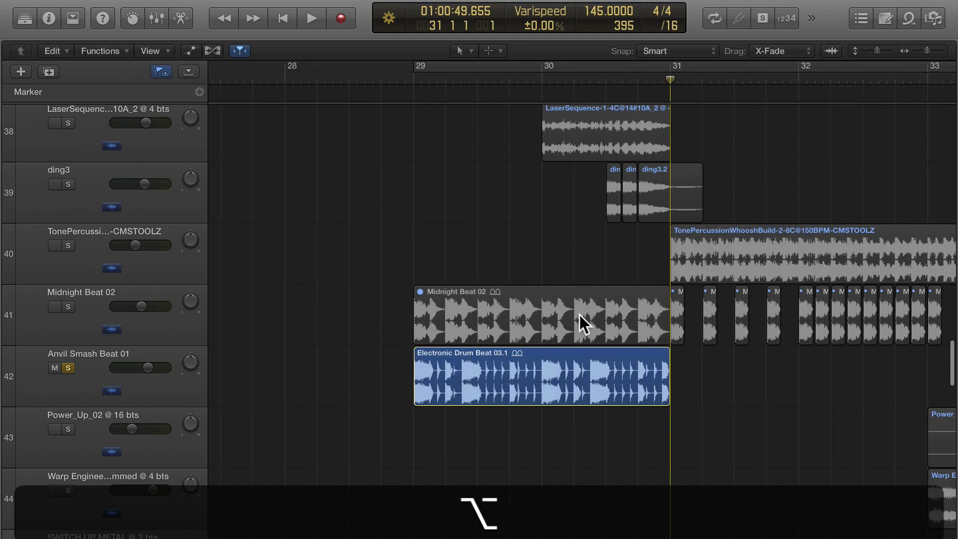
Step: Set the Command-click secondary tool to Scissors
{"action": "scroll", "coordinate": [580, 315], "scroll_direction": "down", "scroll_amount": 3}
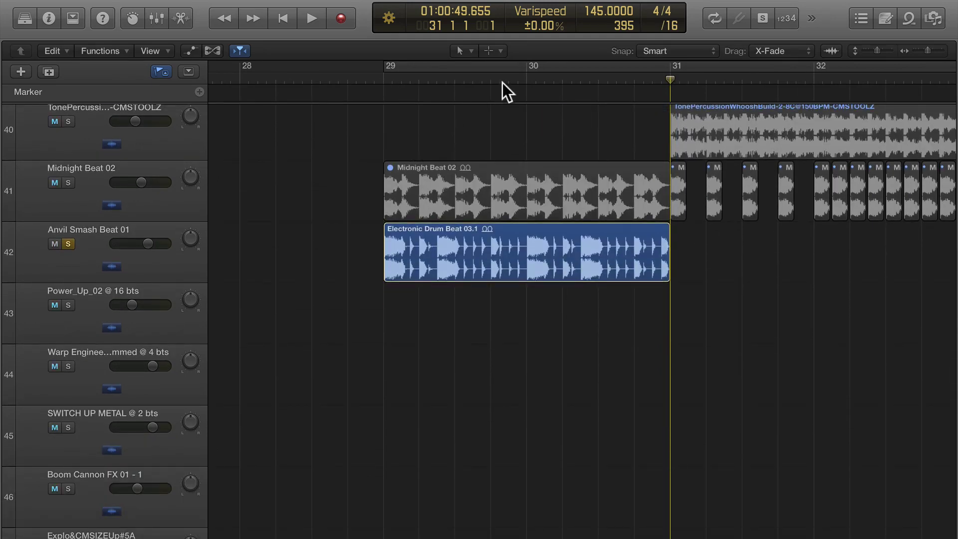
{"action": "left_click", "coordinate": [494, 53]}
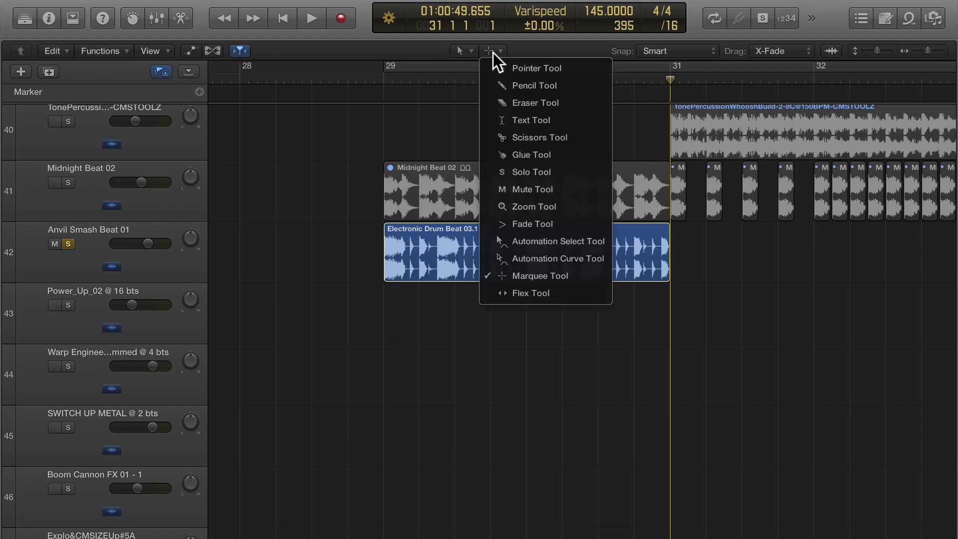
{"action": "left_click", "coordinate": [474, 82]}
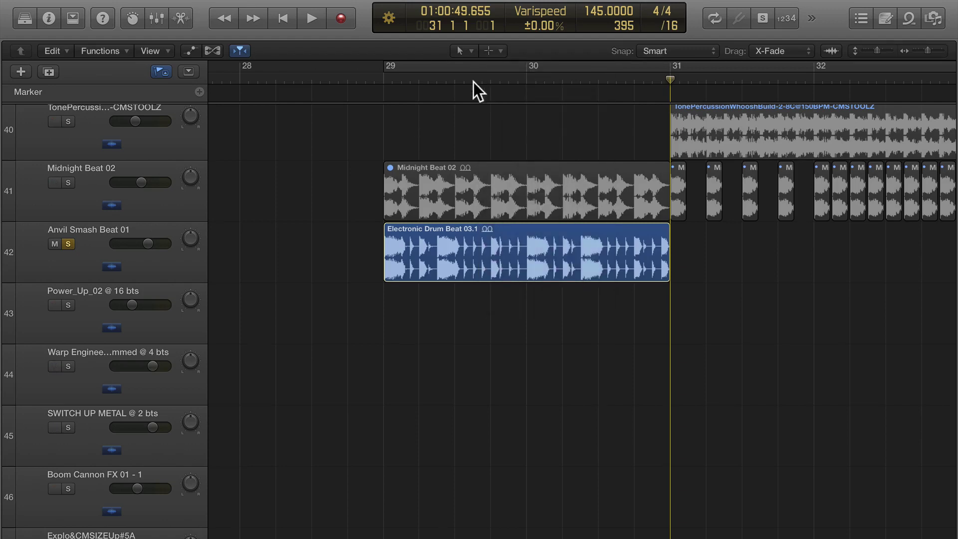
{"action": "left_click", "coordinate": [490, 46]}
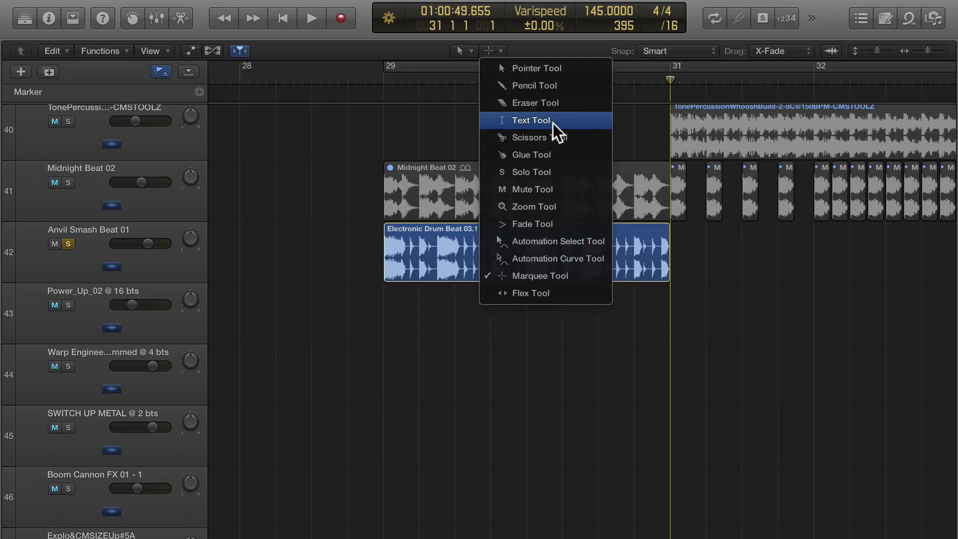
{"action": "left_click", "coordinate": [551, 139]}
Step: Option-click the drum region at 29 2 1 1 to cut it into eight equal slices
{"action": "scroll", "coordinate": [510, 323], "scroll_direction": "up", "scroll_amount": 5}
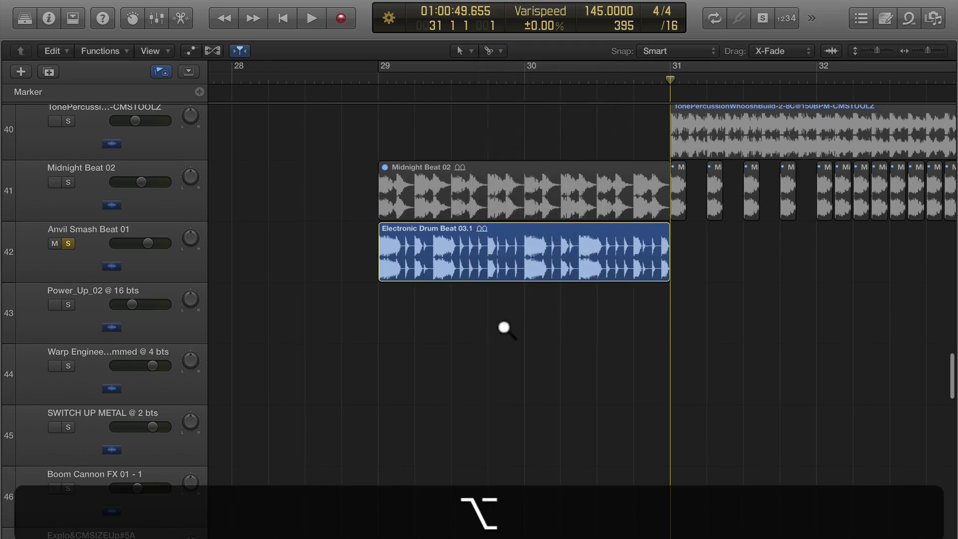
{"action": "scroll", "coordinate": [510, 323], "scroll_direction": "left", "scroll_amount": 2}
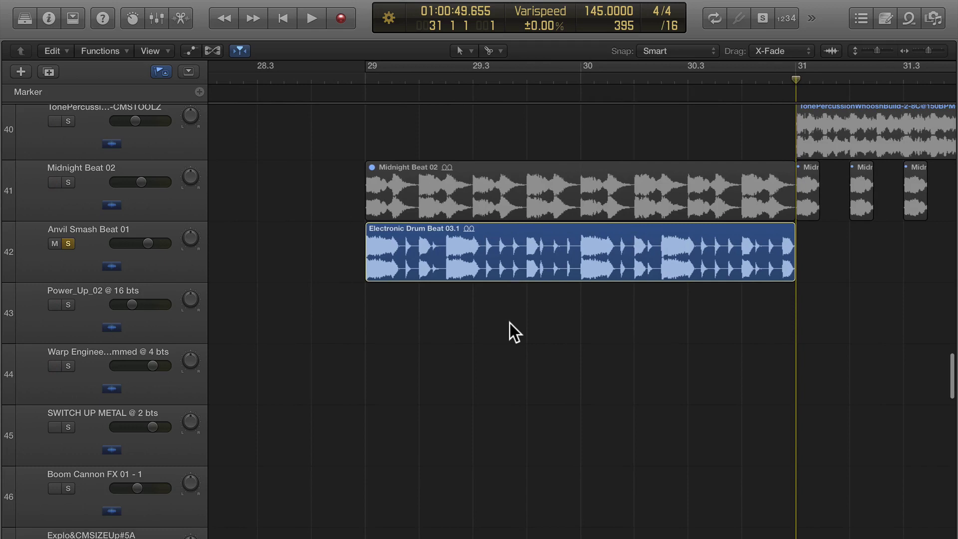
{"action": "key", "text": "ctrl+alt"}
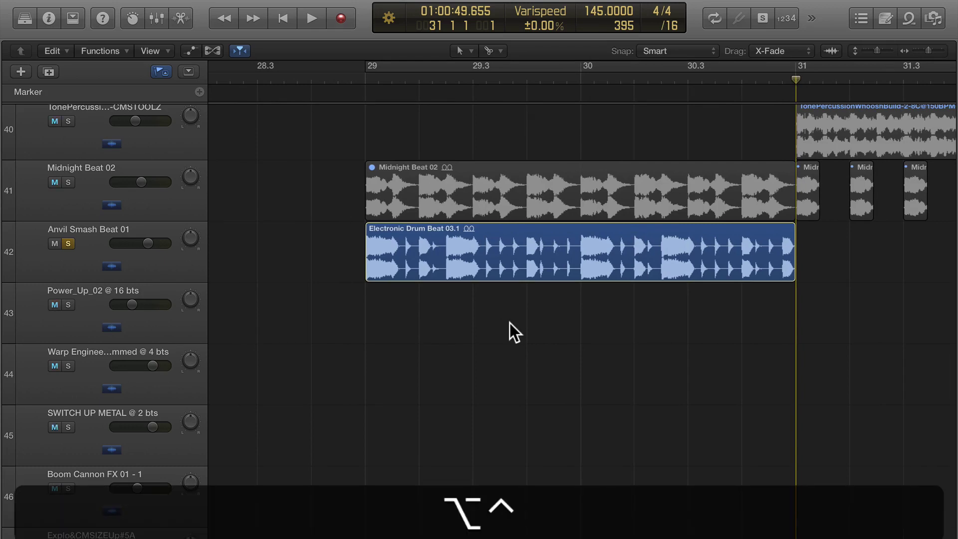
{"action": "key", "text": "alt+super"}
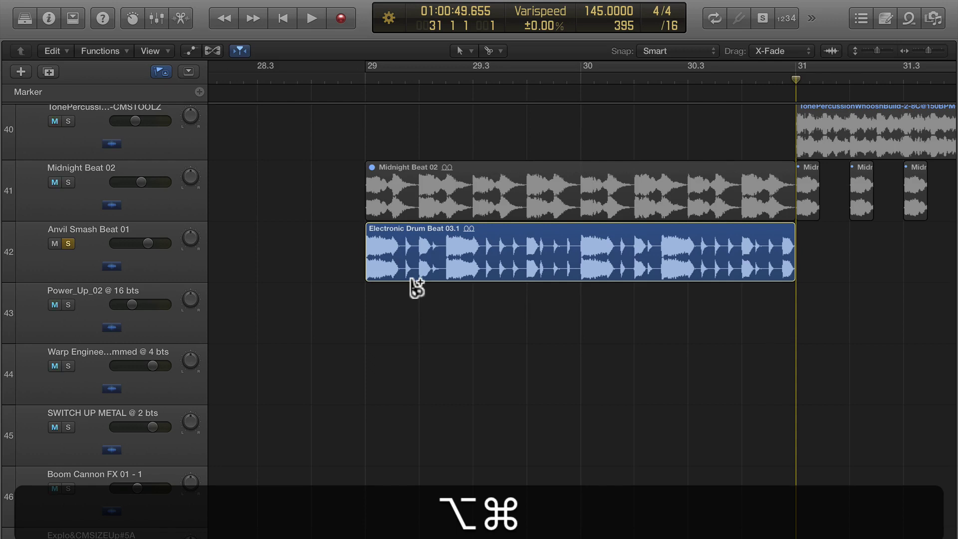
{"action": "left_click", "coordinate": [413, 280], "text": "alt+super"}
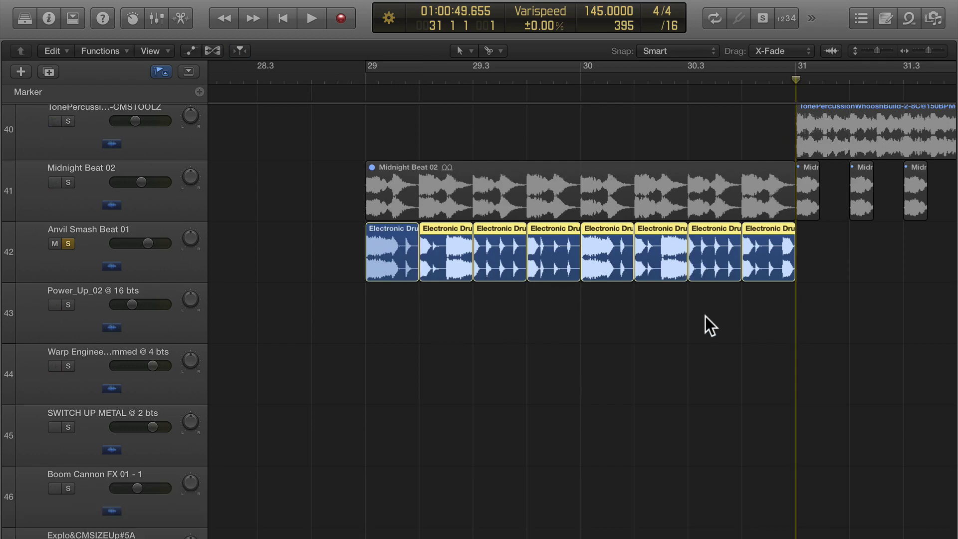
Step: Switch the secondary tool back to range selection and copy the first drum slice to bar 31
{"action": "scroll", "coordinate": [706, 316], "scroll_direction": "down", "scroll_amount": 4, "text": "alt"}
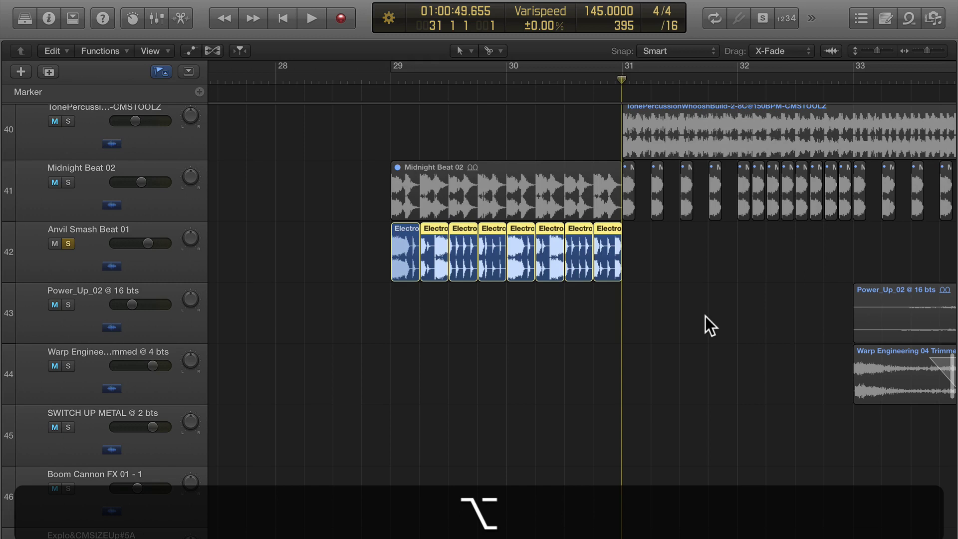
{"action": "left_click", "coordinate": [501, 52]}
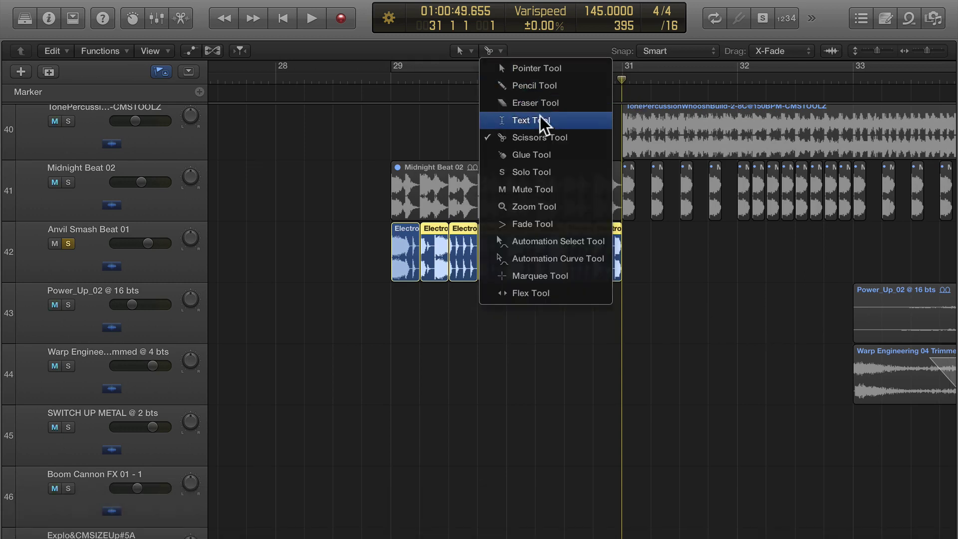
{"action": "left_click", "coordinate": [556, 274]}
{"action": "left_click", "coordinate": [439, 291]}
{"action": "left_click", "coordinate": [404, 267]}
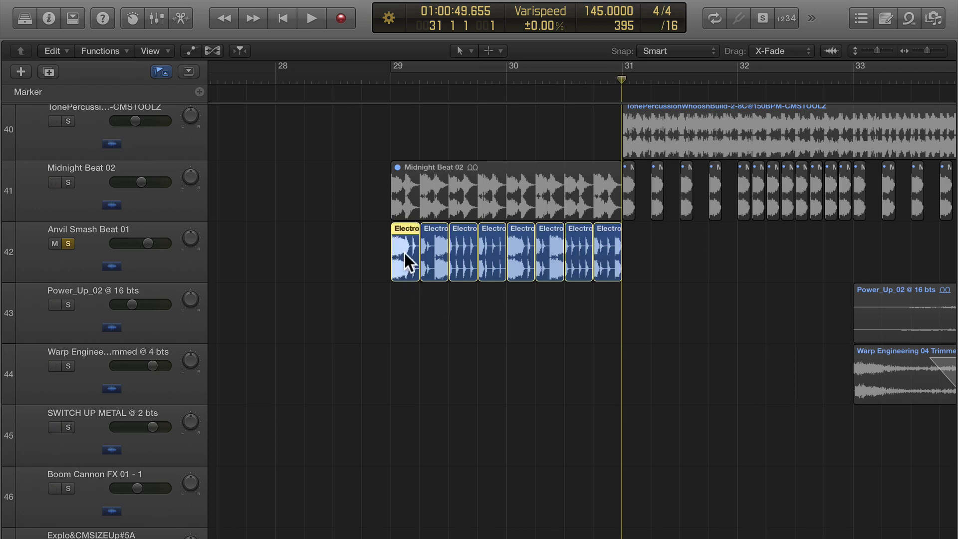
{"action": "key", "text": "alt"}
{"action": "left_click_drag", "start_coordinate": [404, 253], "coordinate": [638, 253]}
Step: Copy another slice to 31.2, then duplicate those two kick slices just after bar 31
{"action": "scroll", "coordinate": [637, 253], "scroll_direction": "up", "scroll_amount": 8}
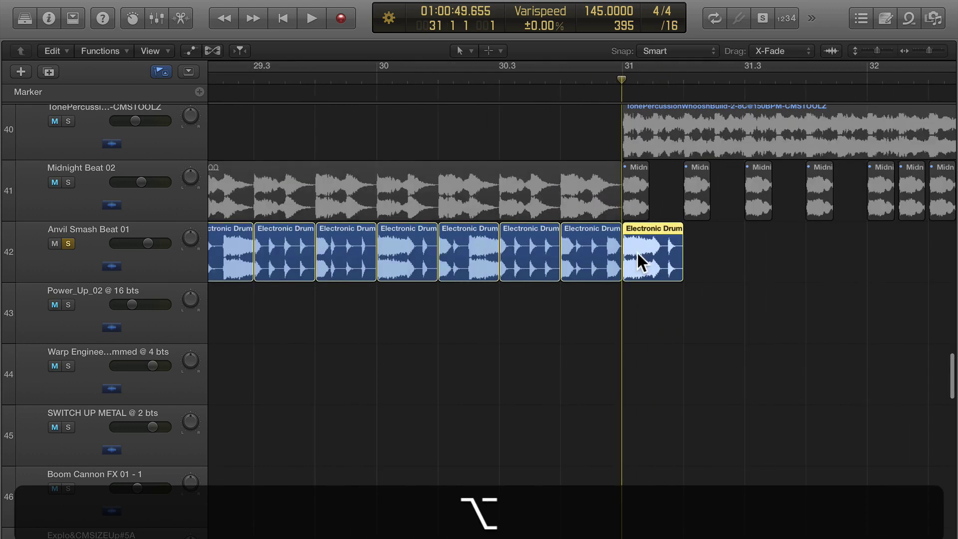
{"action": "scroll", "coordinate": [637, 253], "scroll_direction": "right", "scroll_amount": 3}
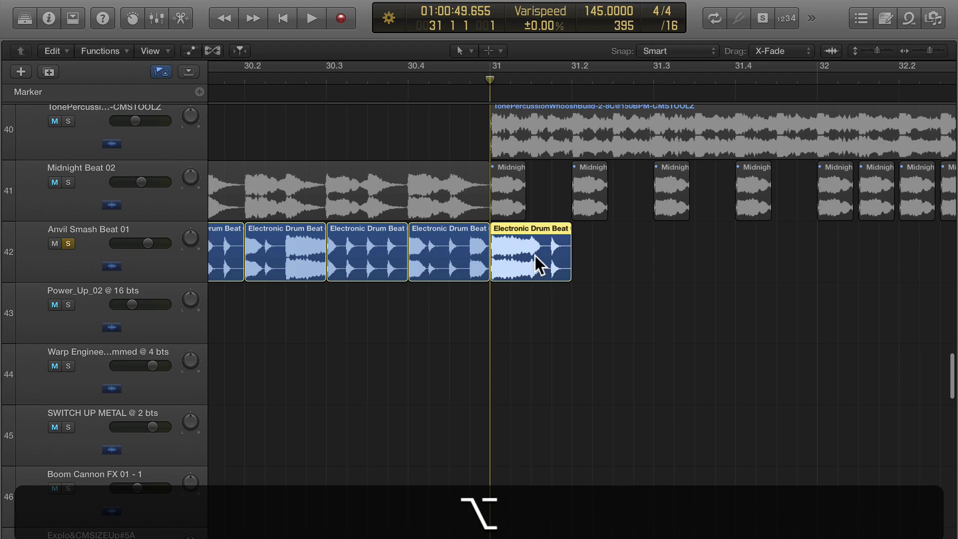
{"action": "left_click_drag", "start_coordinate": [537, 255], "coordinate": [611, 256]}
{"action": "scroll", "coordinate": [612, 256], "scroll_direction": "down", "scroll_amount": 5}
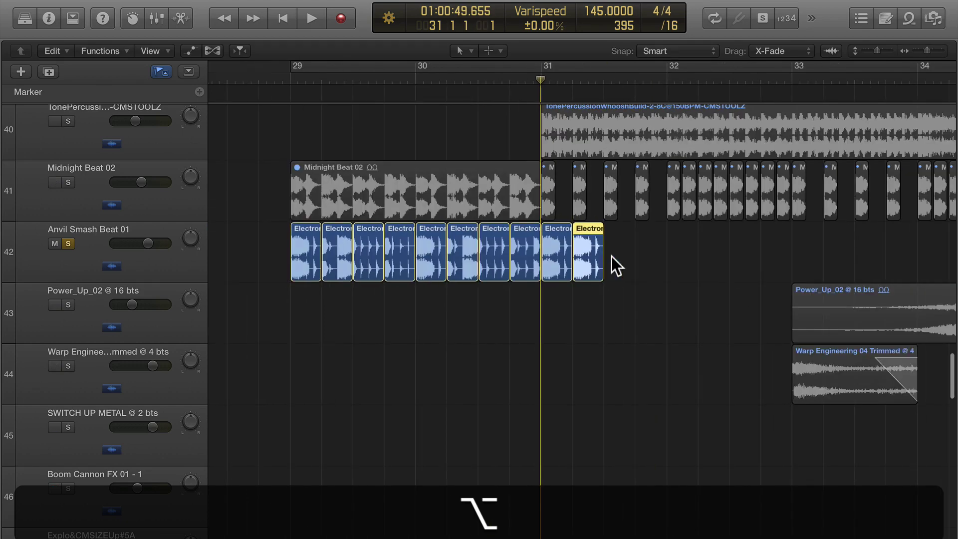
{"action": "left_click", "coordinate": [564, 257], "text": "shift"}
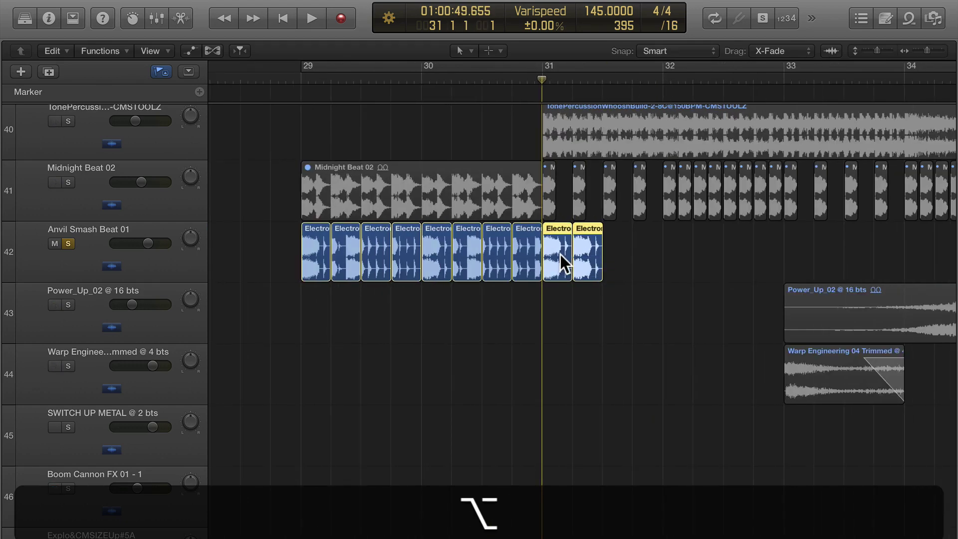
{"action": "left_click_drag", "start_coordinate": [561, 253], "coordinate": [621, 253]}
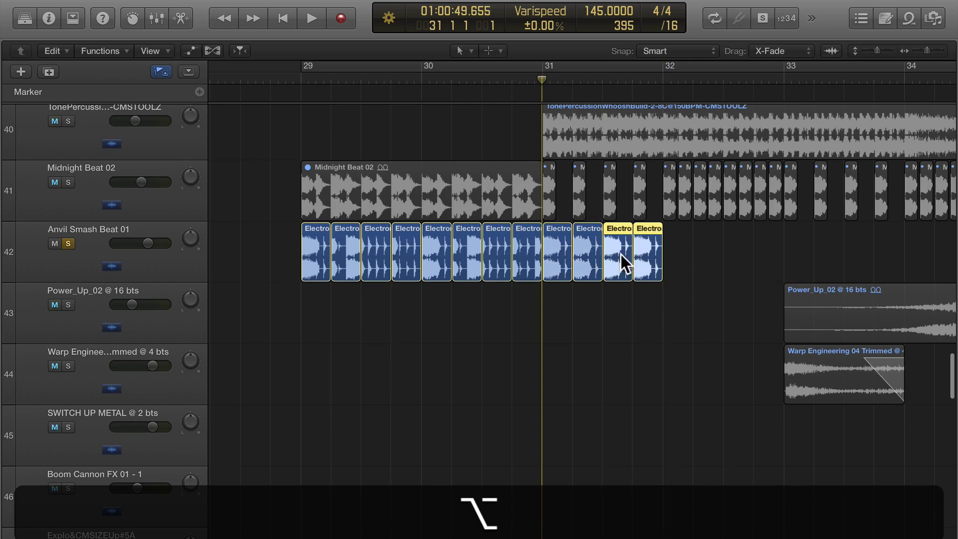
{"action": "scroll", "coordinate": [621, 254], "scroll_direction": "up", "scroll_amount": 5}
{"action": "scroll", "coordinate": [621, 254], "scroll_direction": "down", "scroll_amount": 3}
{"action": "scroll", "coordinate": [620, 258], "scroll_direction": "right", "scroll_amount": 3}
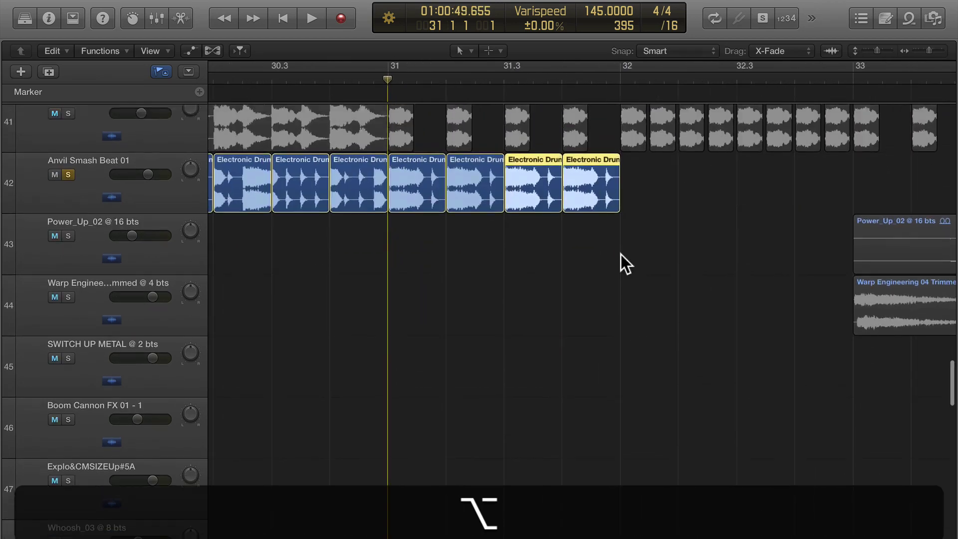
{"action": "scroll", "coordinate": [623, 262], "scroll_direction": "up", "scroll_amount": 3}
{"action": "scroll", "coordinate": [652, 376], "scroll_direction": "right", "scroll_amount": 10}
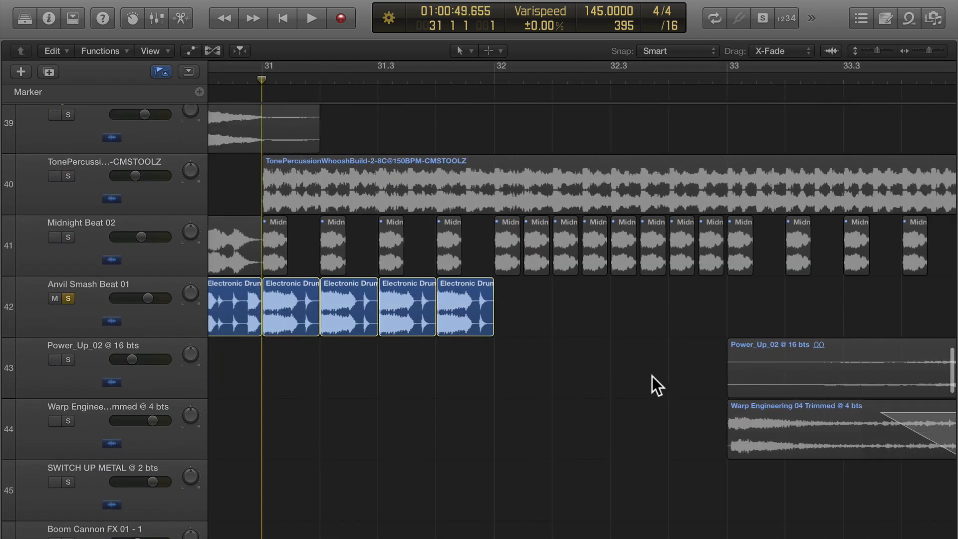
{"action": "scroll", "coordinate": [652, 376], "scroll_direction": "left", "scroll_amount": 8}
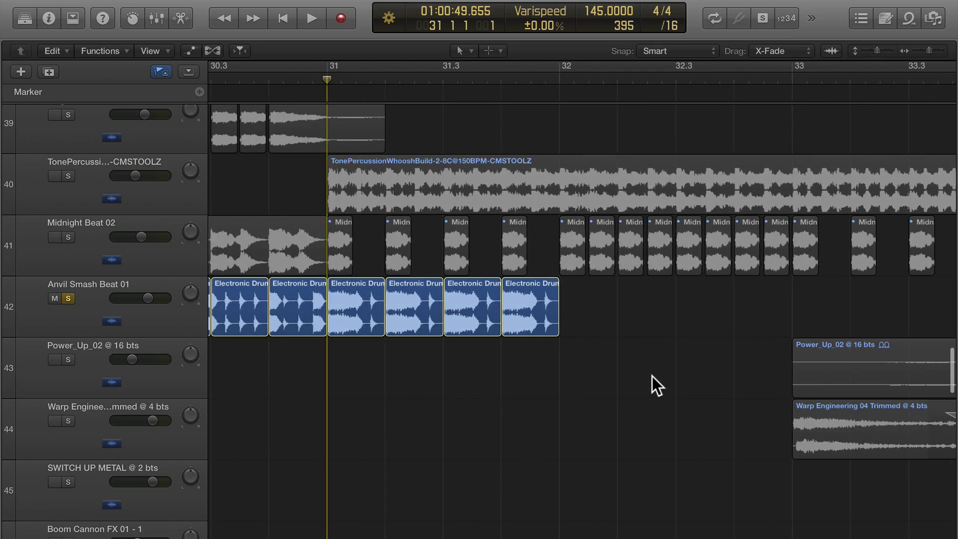
Step: Duplicate four kick slices onto bar 32
{"action": "left_click_drag", "start_coordinate": [593, 368], "coordinate": [600, 307]}
{"action": "key", "text": "alt"}
{"action": "scroll", "coordinate": [600, 307], "scroll_direction": "down", "scroll_amount": 5}
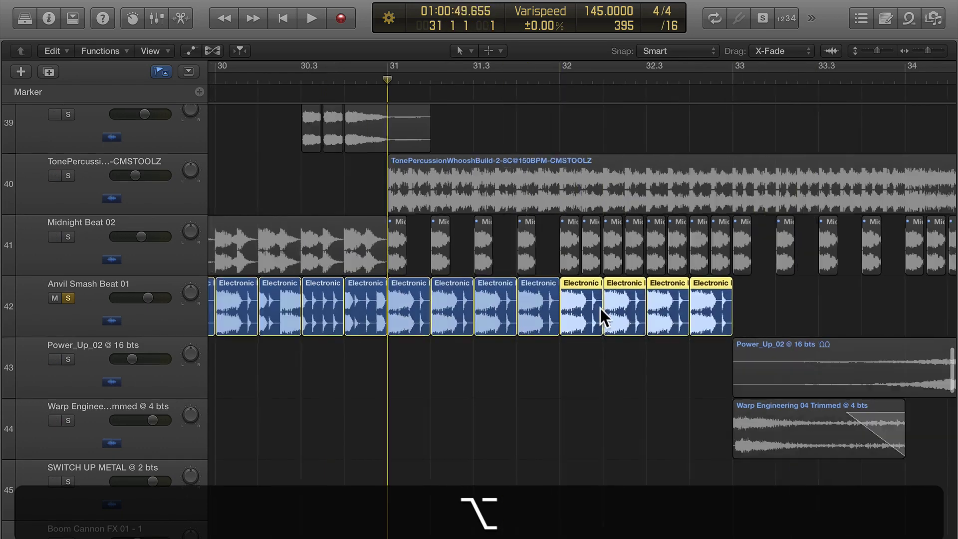
Step: Copy the last slice to bar 33 and shorten Electronic Drum Beat 03.25 to an eighth note
{"action": "left_click", "coordinate": [523, 314]}
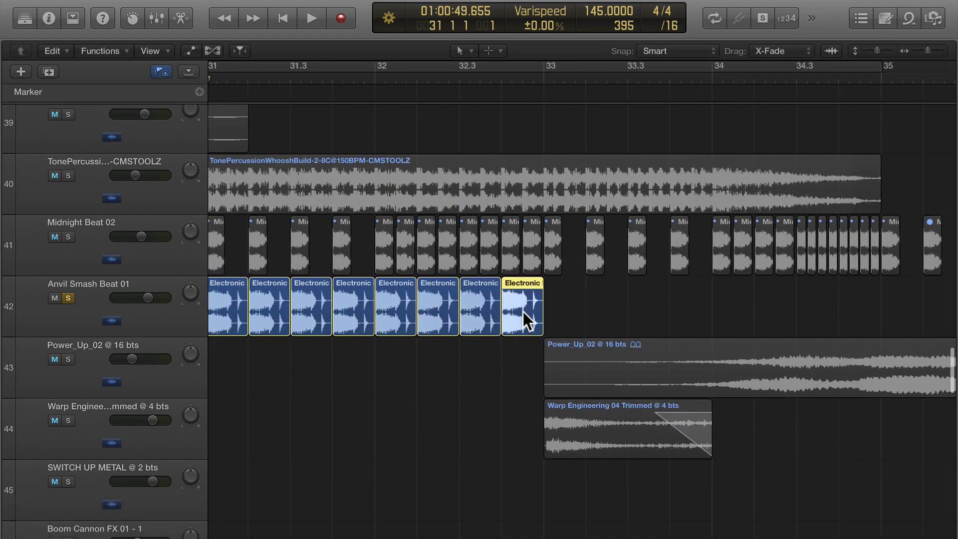
{"action": "key", "text": "alt"}
{"action": "left_click_drag", "start_coordinate": [523, 316], "coordinate": [568, 314]}
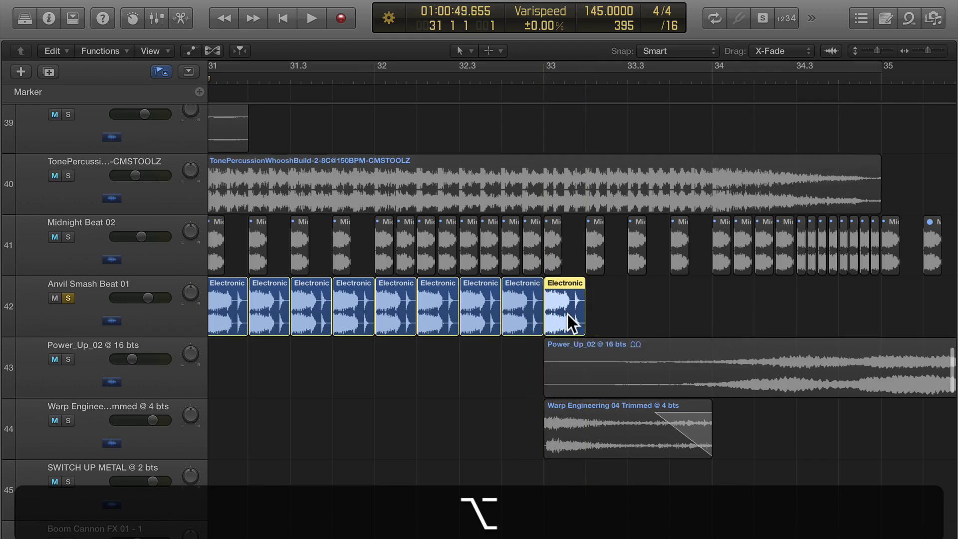
{"action": "scroll", "coordinate": [568, 313], "scroll_direction": "up", "scroll_amount": 4}
{"action": "scroll", "coordinate": [568, 314], "scroll_direction": "up", "scroll_amount": 2}
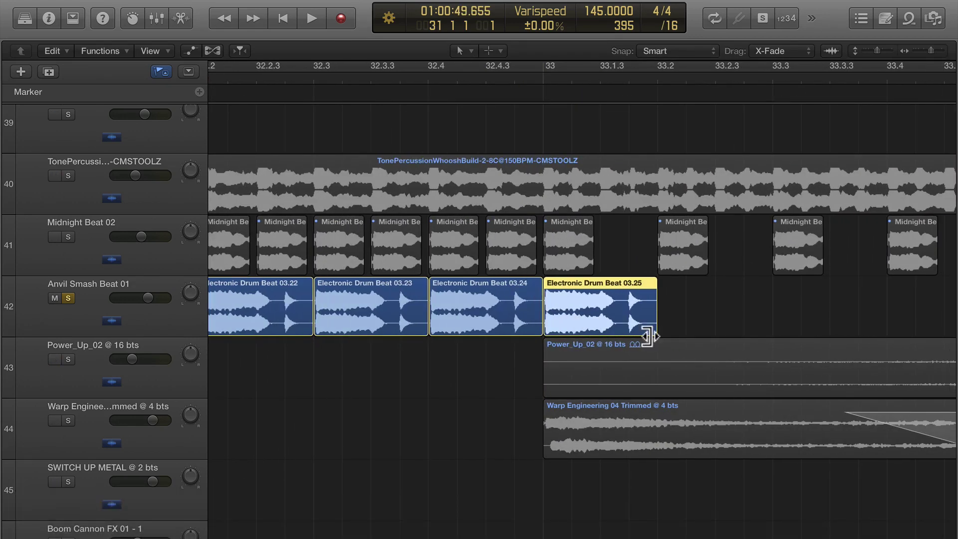
{"action": "left_click_drag", "start_coordinate": [650, 336], "coordinate": [514, 304]}
Step: Copy the short kick slices onto beats 2 and 3 of bar 33
{"action": "scroll", "coordinate": [683, 315], "scroll_direction": "right", "scroll_amount": 3}
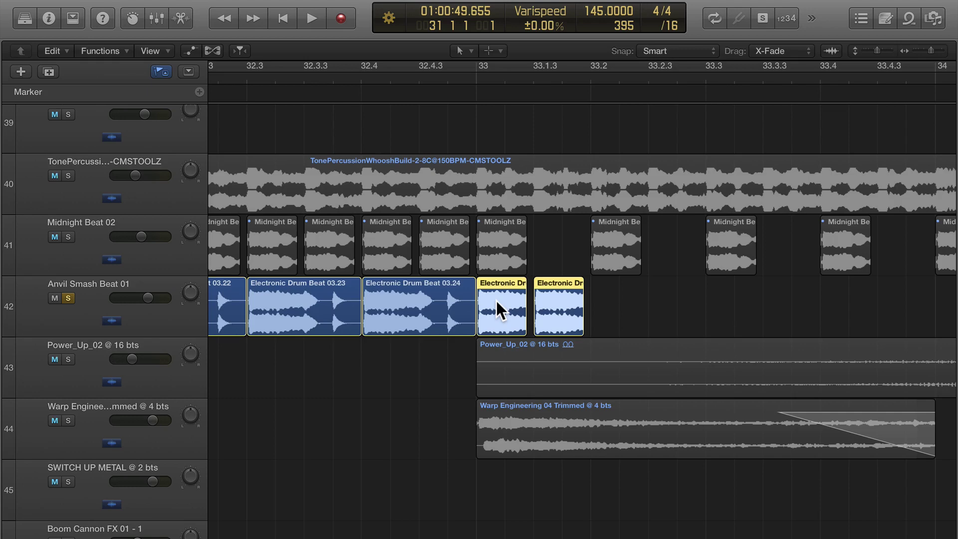
{"action": "left_click_drag", "start_coordinate": [495, 299], "coordinate": [606, 305]}
{"action": "scroll", "coordinate": [611, 298], "scroll_direction": "right", "scroll_amount": 5}
{"action": "key", "text": "super+Left"}
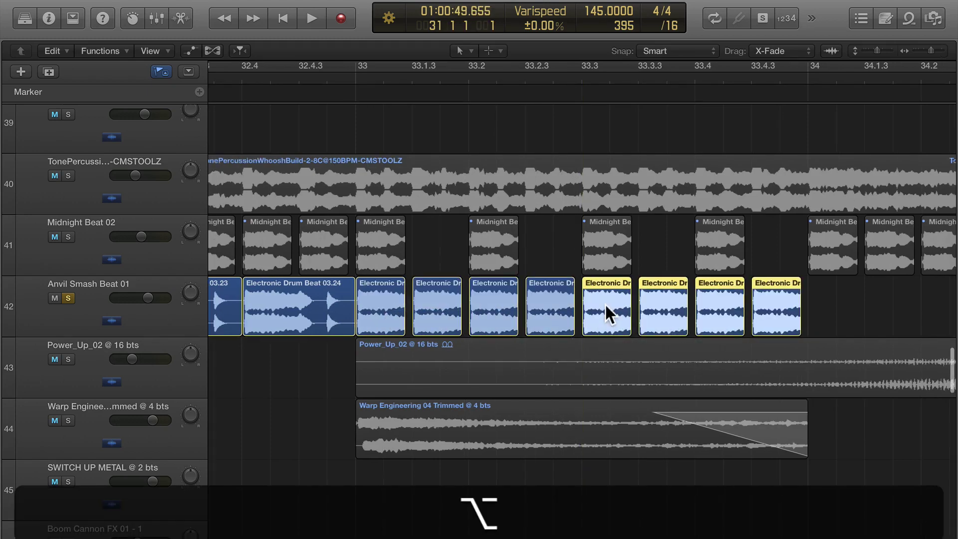
{"action": "scroll", "coordinate": [606, 305], "scroll_direction": "right", "scroll_amount": 6}
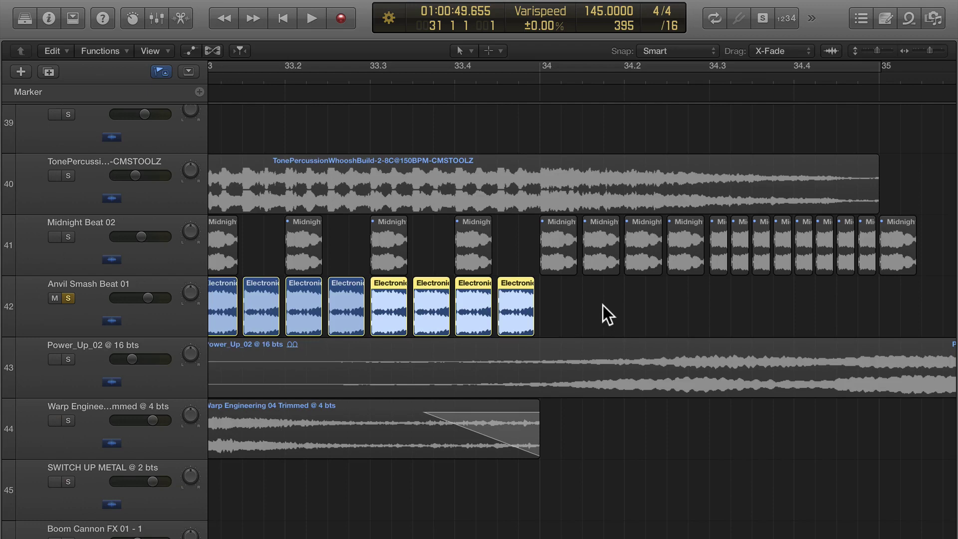
{"action": "left_click", "coordinate": [594, 316]}
{"action": "scroll", "coordinate": [593, 315], "scroll_direction": "left", "scroll_amount": 2}
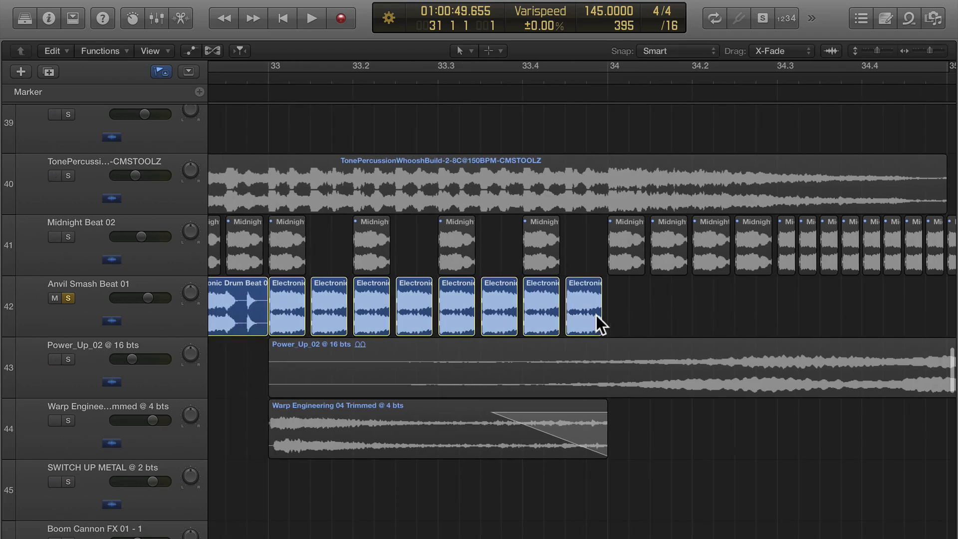
Step: Shorten eight selected slices to sixteenth-note length and duplicate them across bar 34
{"action": "left_click_drag", "start_coordinate": [633, 318], "coordinate": [631, 294]}
{"action": "scroll", "coordinate": [631, 295], "scroll_direction": "up", "scroll_amount": 6}
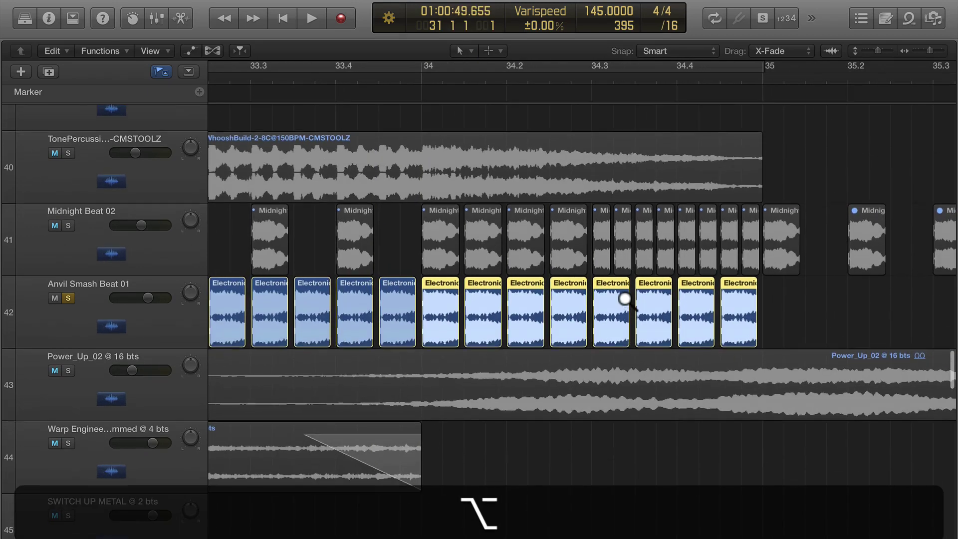
{"action": "scroll", "coordinate": [625, 299], "scroll_direction": "up", "scroll_amount": 2}
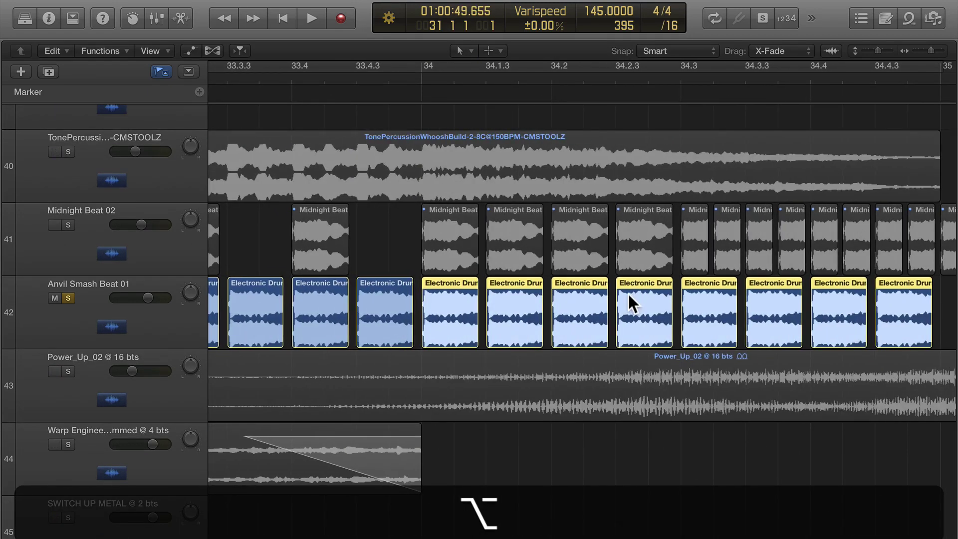
{"action": "scroll", "coordinate": [590, 304], "scroll_direction": "up", "scroll_amount": 3}
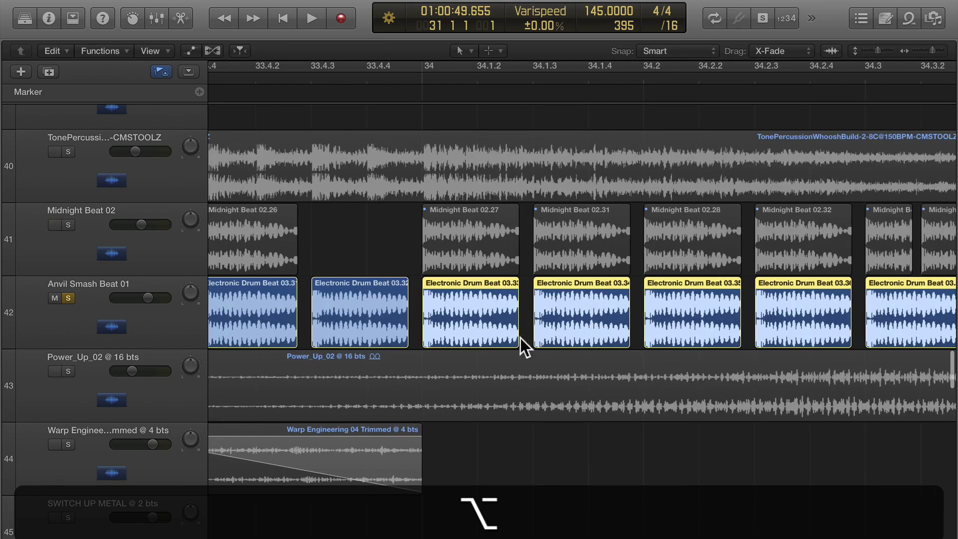
{"action": "left_click_drag", "start_coordinate": [512, 350], "coordinate": [504, 320]}
{"action": "key", "text": "alt"}
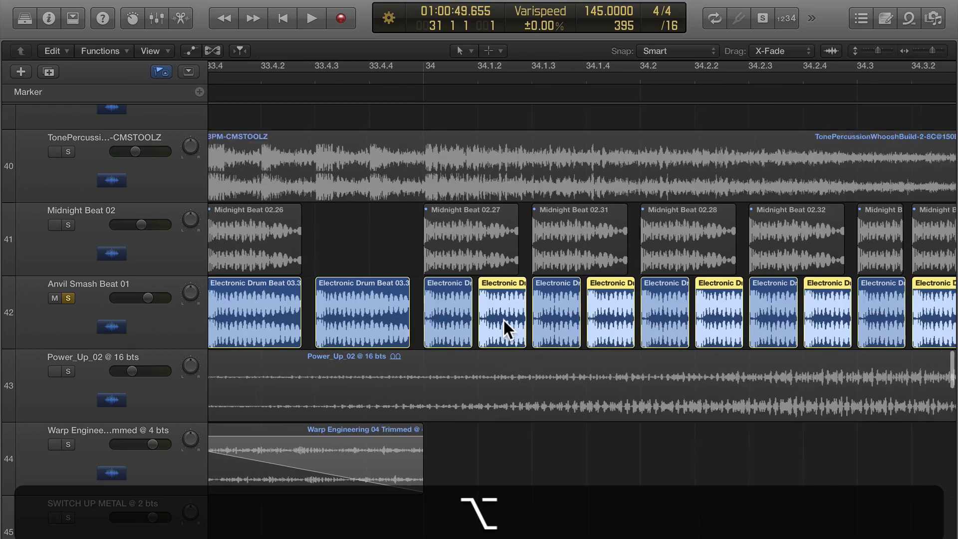
Step: Play back the soloed kick roll on track 42 up to bar 35, then stop and zoom out
{"action": "scroll", "coordinate": [504, 319], "scroll_direction": "down", "scroll_amount": 10}
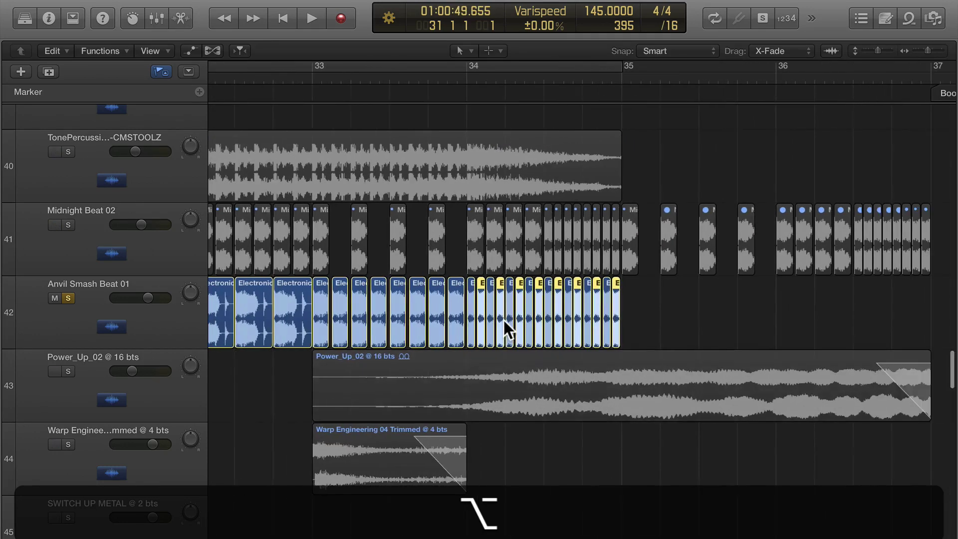
{"action": "scroll", "coordinate": [504, 320], "scroll_direction": "left", "scroll_amount": 10}
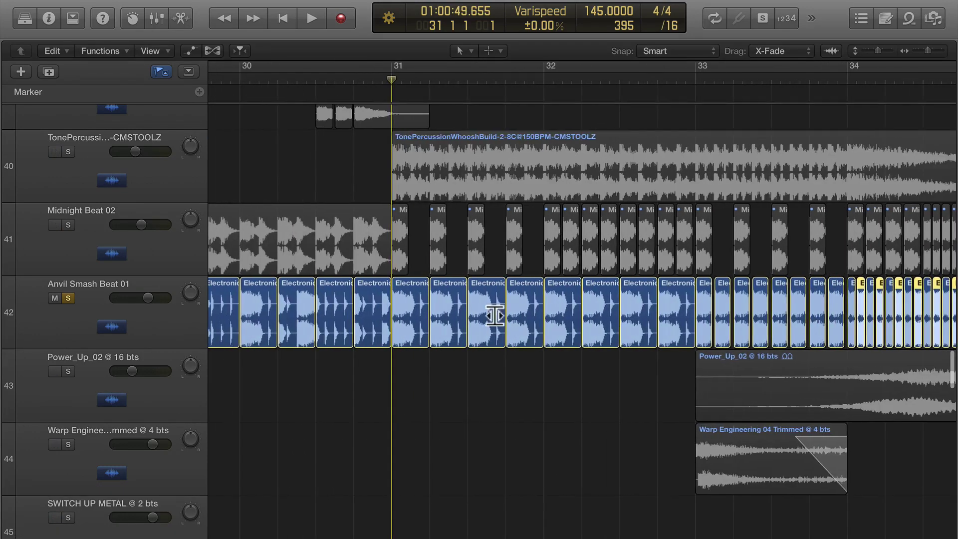
{"action": "scroll", "coordinate": [318, 143], "scroll_direction": "left", "scroll_amount": 2}
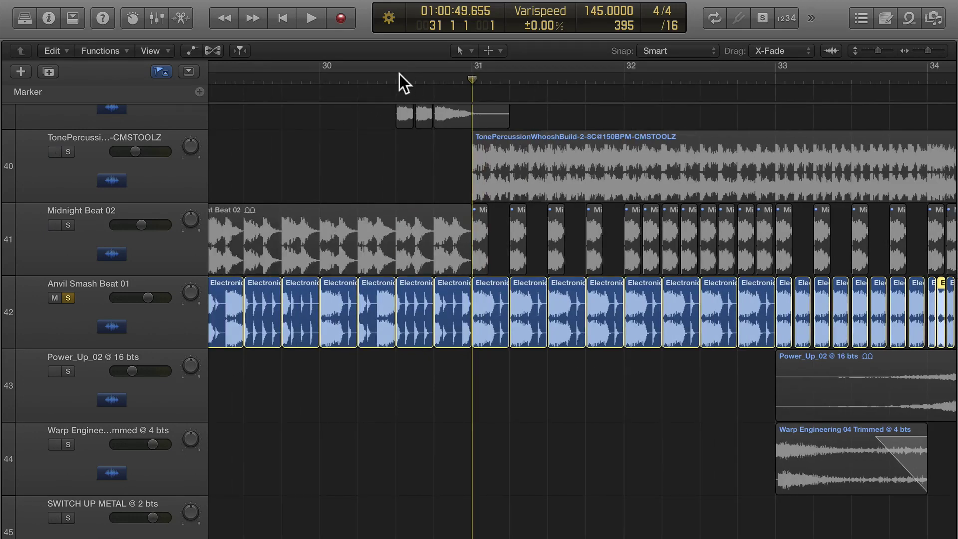
{"action": "key", "text": "space"}
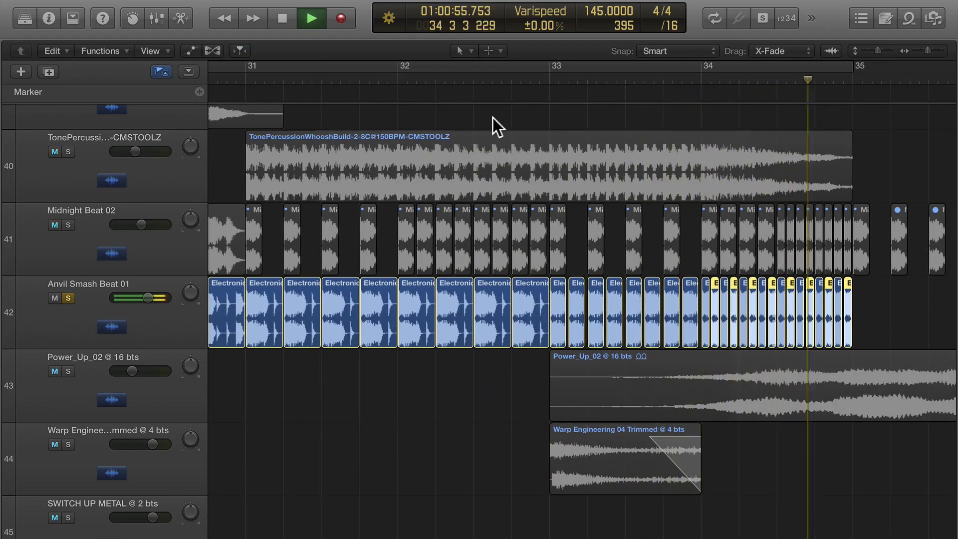
{"action": "key", "text": "space"}
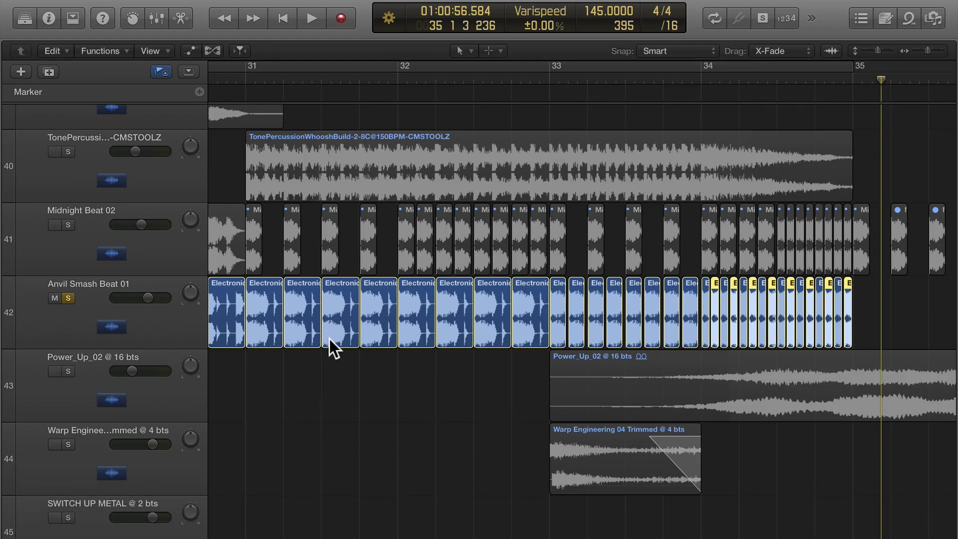
{"action": "scroll", "coordinate": [330, 339], "scroll_direction": "down", "scroll_amount": 6}
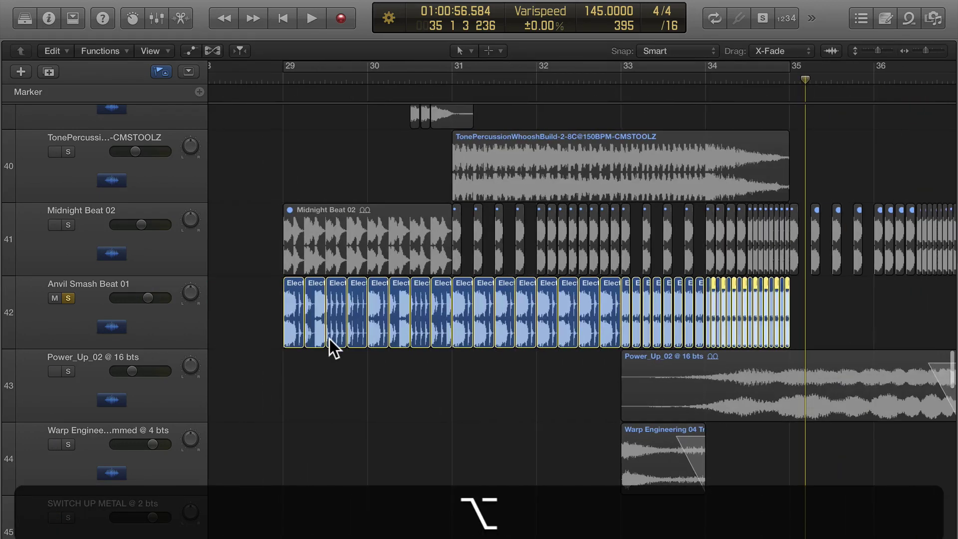
{"action": "scroll", "coordinate": [330, 339], "scroll_direction": "down", "scroll_amount": 1}
Step: Unsolo track 42 and play the full arrangement from bar 29 toward the Boom marker
{"action": "left_click", "coordinate": [69, 299]}
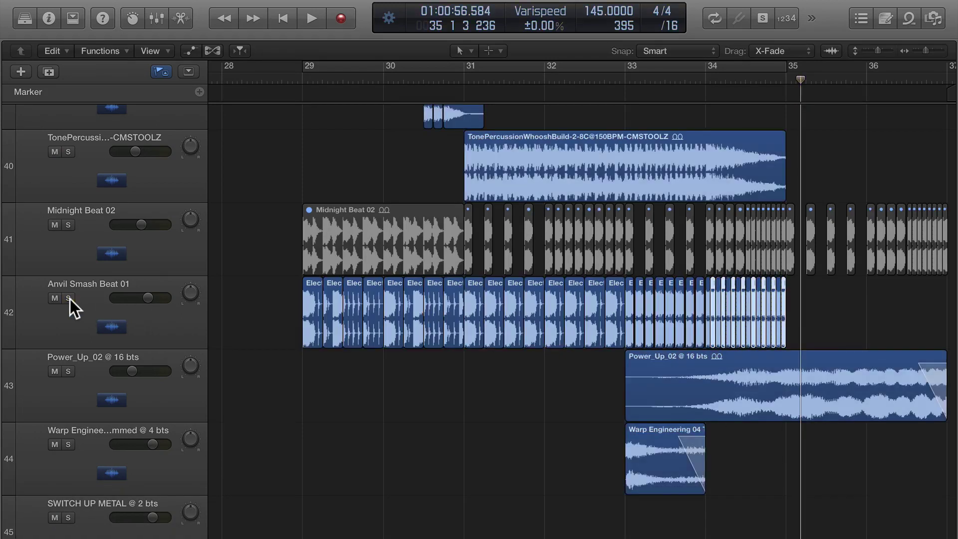
{"action": "left_click", "coordinate": [339, 79]}
{"action": "key", "text": "space"}
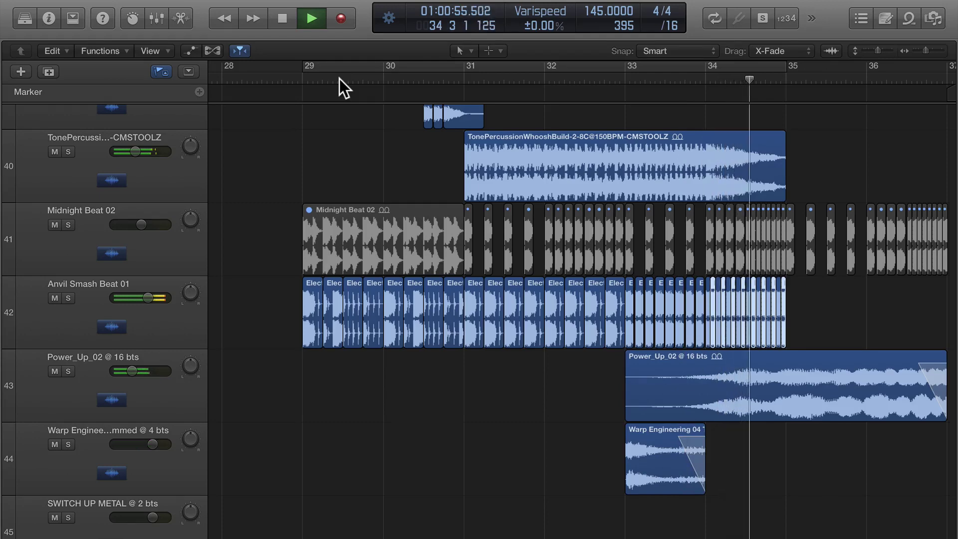
{"action": "scroll", "coordinate": [708, 166], "scroll_direction": "right", "scroll_amount": 5}
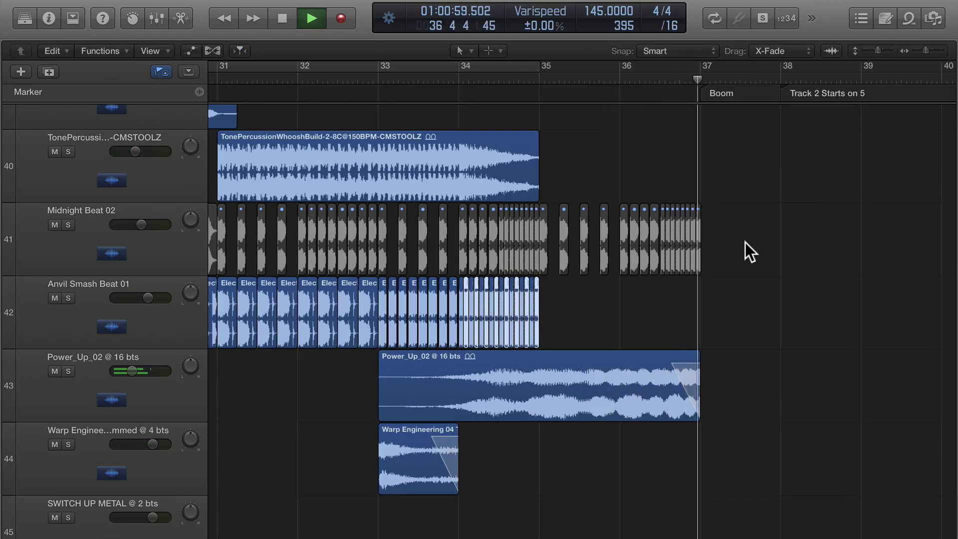
Step: Stop at the Boom marker and Option-drag a copy of the dense kick-slice roll to bar 36
{"action": "key", "text": "space"}
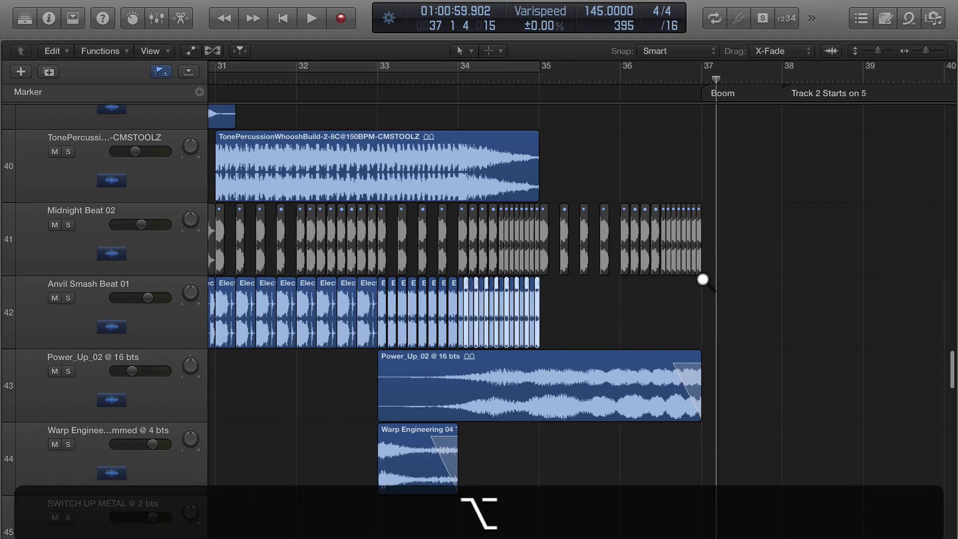
{"action": "scroll", "coordinate": [709, 274], "scroll_direction": "up", "scroll_amount": 5, "text": "alt"}
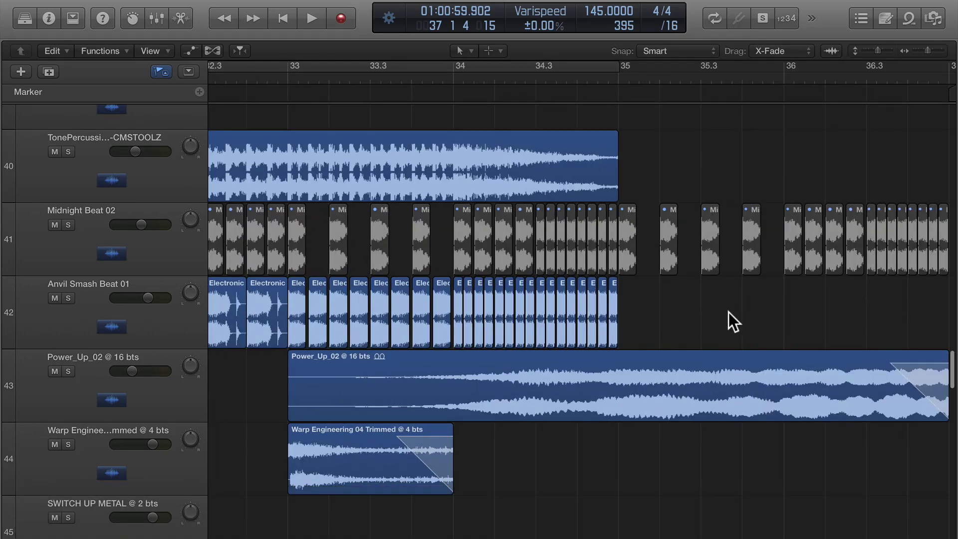
{"action": "left_click_drag", "start_coordinate": [726, 315], "coordinate": [460, 292]}
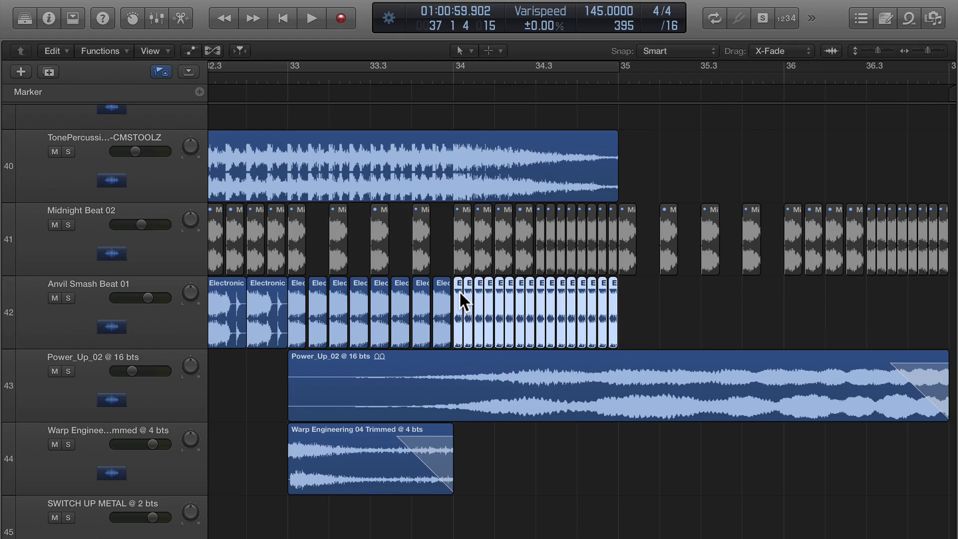
{"action": "key", "text": "alt"}
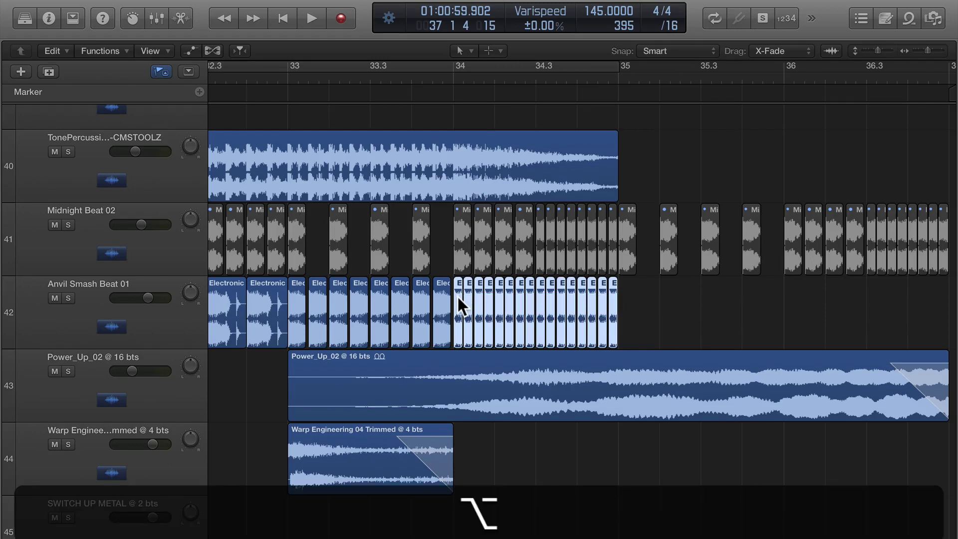
{"action": "left_click_drag", "start_coordinate": [461, 298], "coordinate": [791, 300]}
{"action": "left_click_drag", "start_coordinate": [489, 318], "coordinate": [464, 306]}
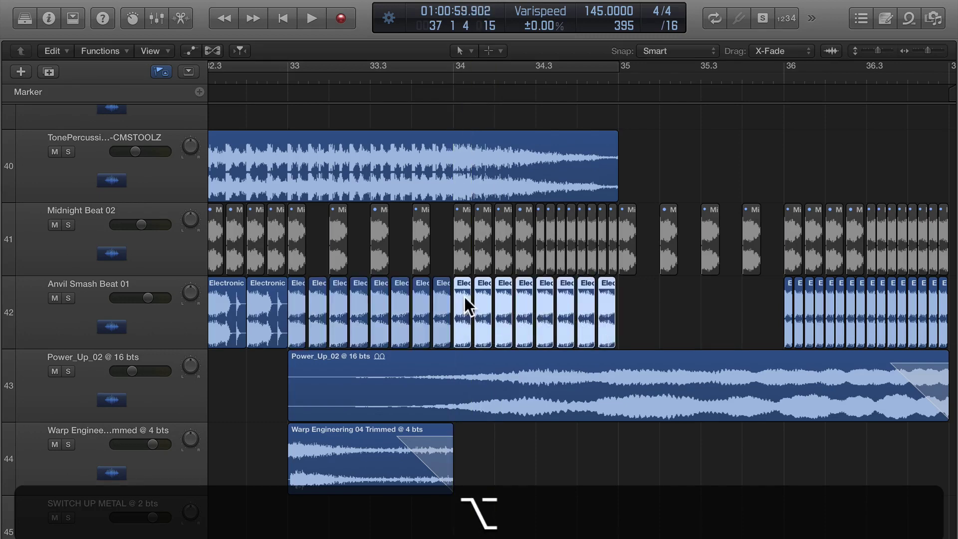
Step: Zoom in toward bar 33 on track 42 and clear the current kick-slice selection
{"action": "key", "text": "shift+super+p"}
{"action": "key", "text": "alt"}
{"action": "scroll", "coordinate": [607, 328], "scroll_direction": "up", "scroll_amount": 3}
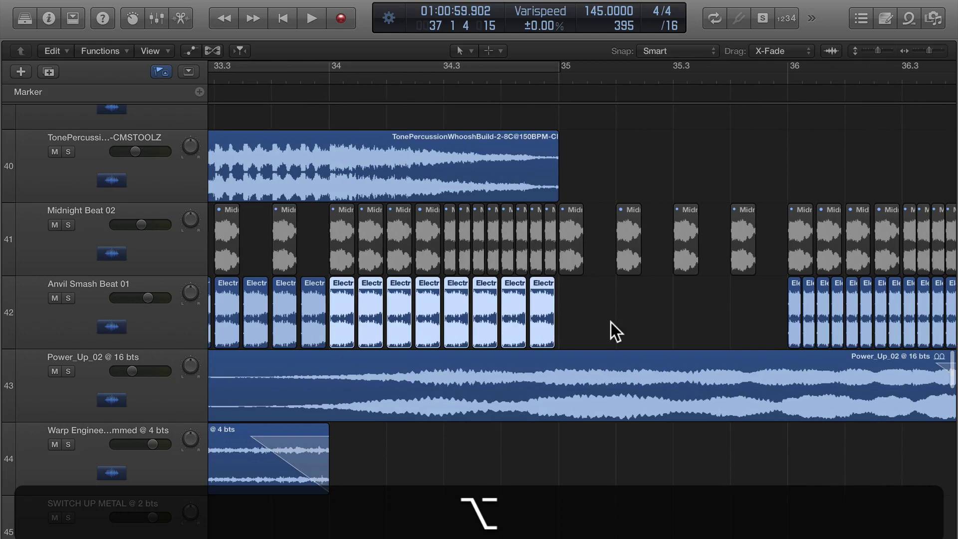
{"action": "left_click_drag", "start_coordinate": [611, 322], "coordinate": [368, 324]}
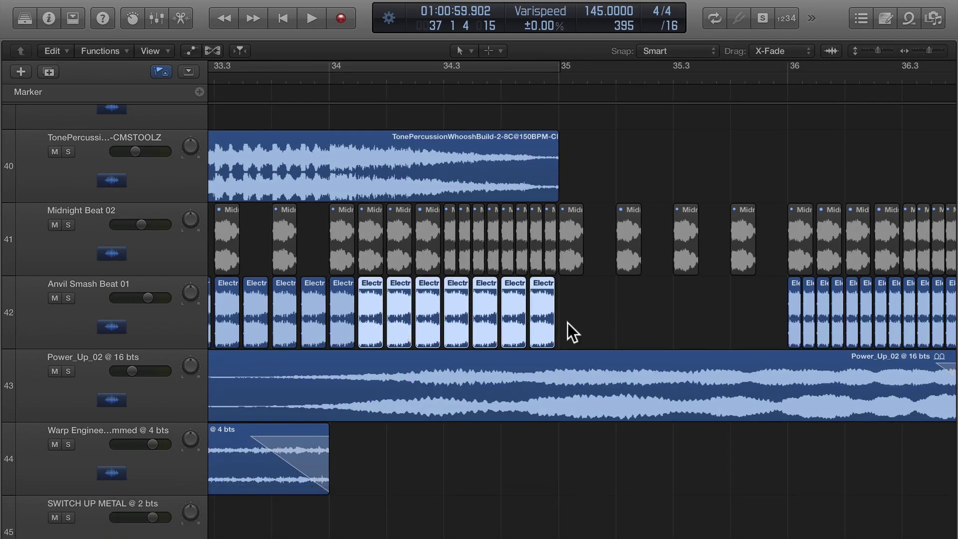
{"action": "scroll", "coordinate": [568, 323], "scroll_direction": "left", "scroll_amount": 5}
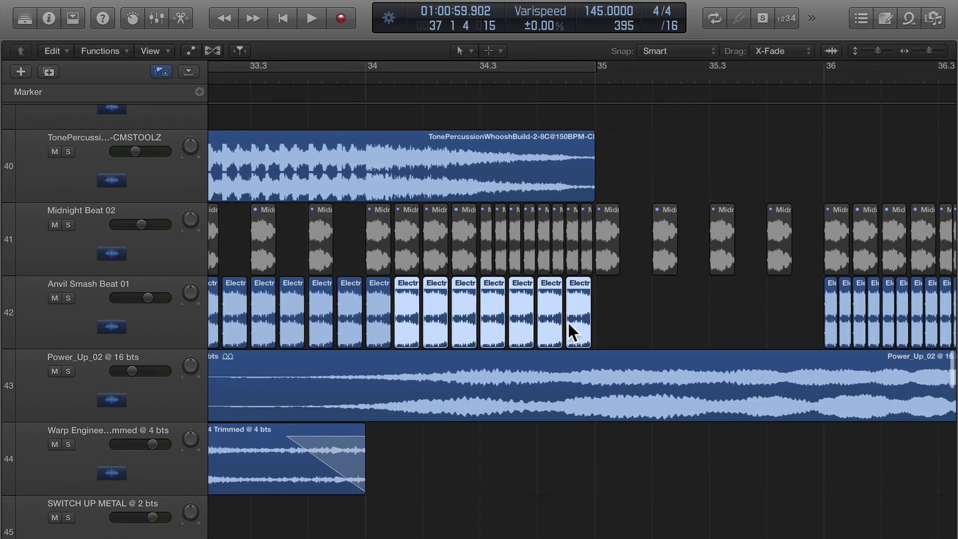
{"action": "scroll", "coordinate": [568, 321], "scroll_direction": "left", "scroll_amount": 5}
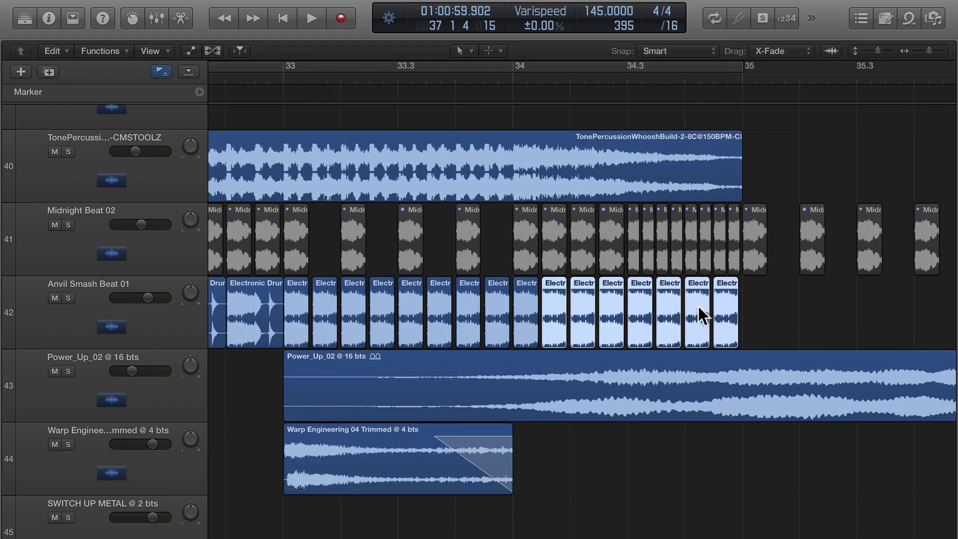
{"action": "left_click", "coordinate": [750, 320]}
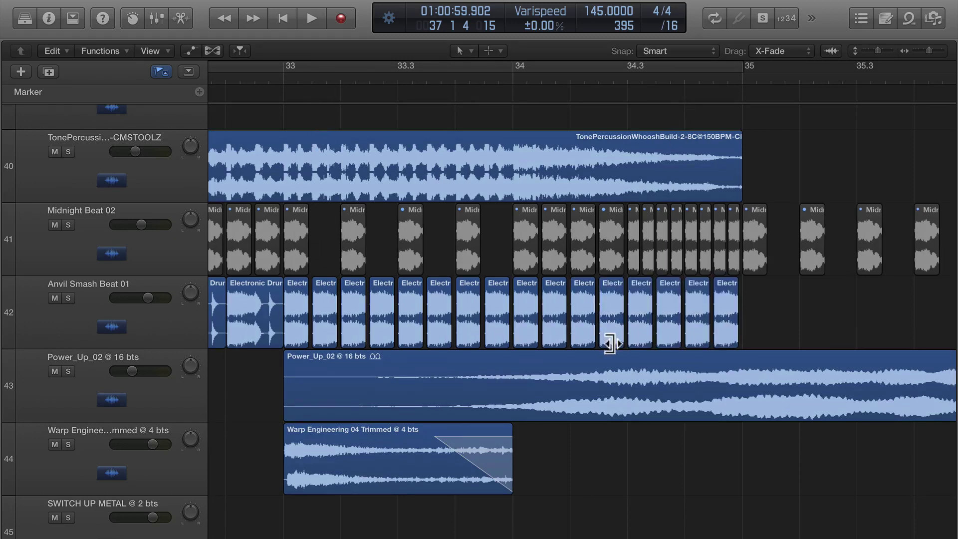
Step: Delete two eighth-note kick slices in bar 33 so it opens with quarter-note hits
{"action": "scroll", "coordinate": [610, 344], "scroll_direction": "left", "scroll_amount": 2}
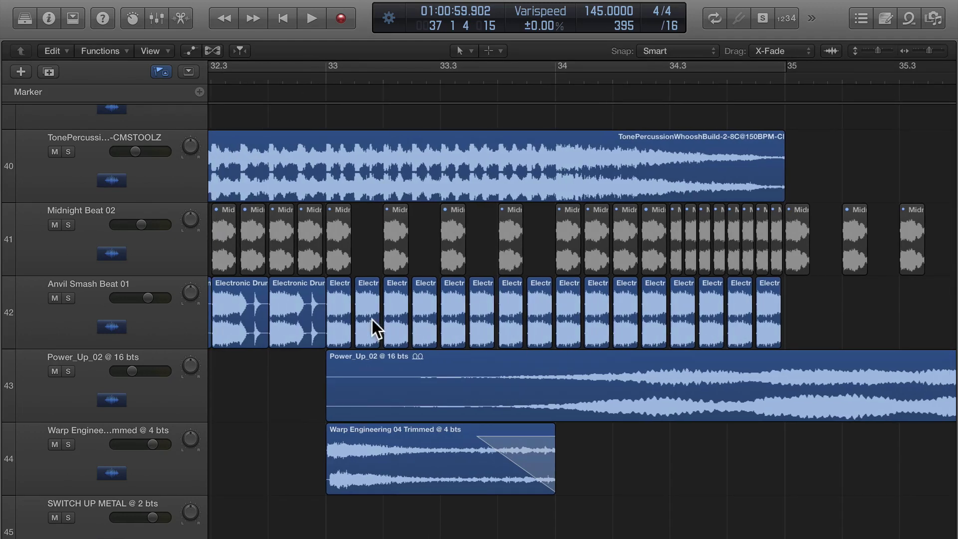
{"action": "key", "text": "BackSpace"}
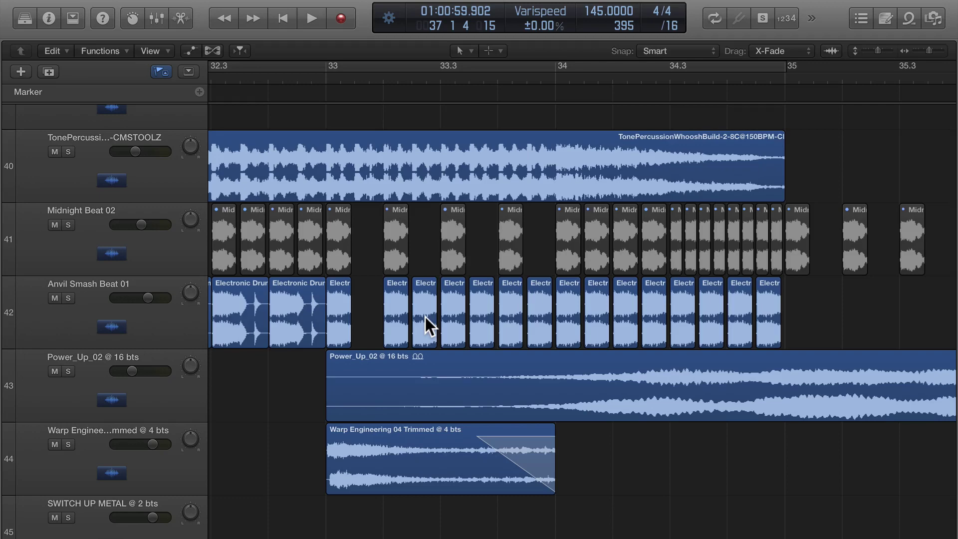
{"action": "left_click", "coordinate": [425, 317]}
{"action": "key", "text": "BackSpace"}
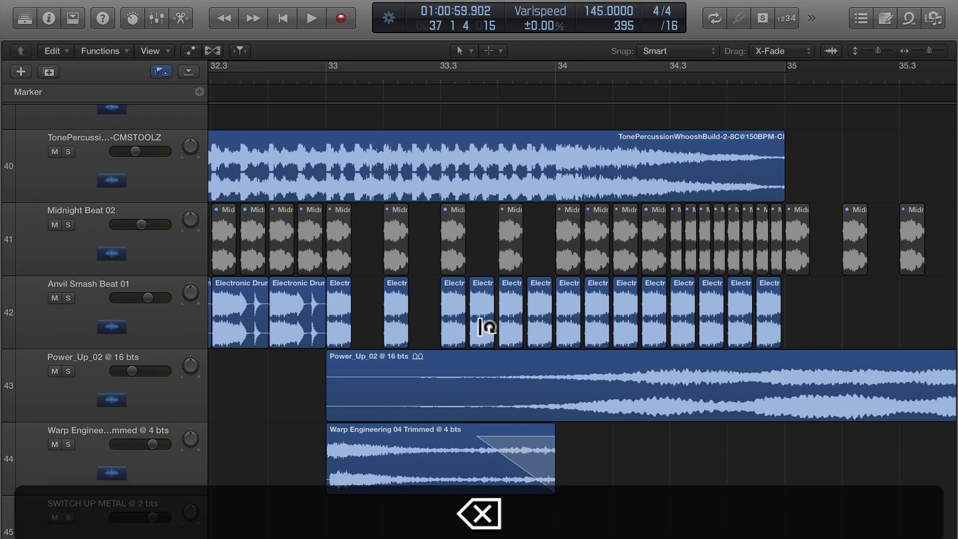
{"action": "scroll", "coordinate": [482, 324], "scroll_direction": "up", "scroll_amount": 4}
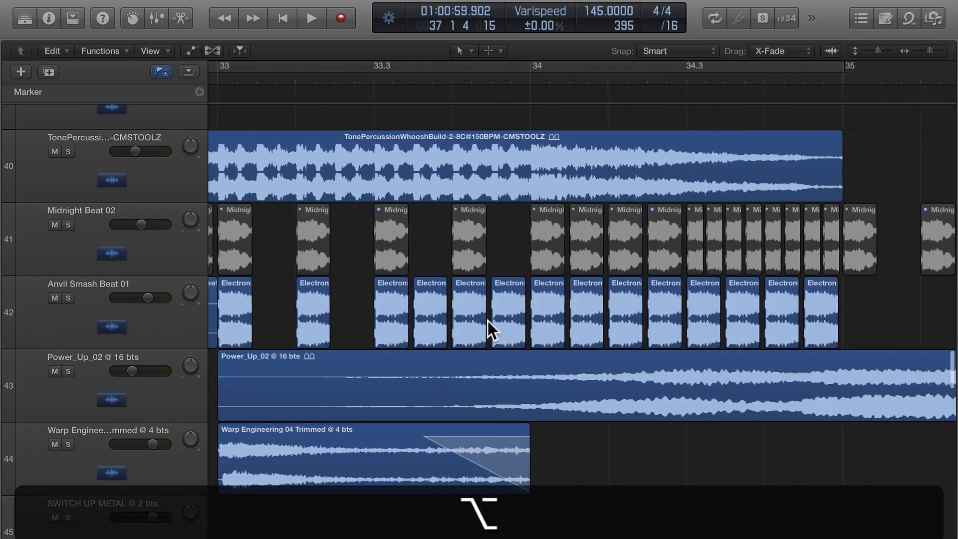
{"action": "scroll", "coordinate": [487, 322], "scroll_direction": "down", "scroll_amount": 3}
{"action": "scroll", "coordinate": [616, 295], "scroll_direction": "left", "scroll_amount": 1}
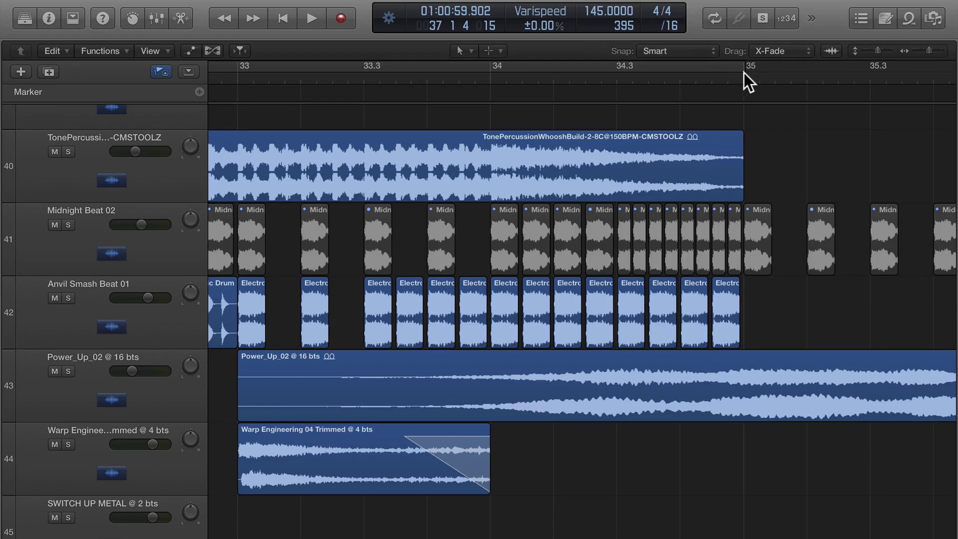
Step: Delete the kick slices after bar 34 on track 42
{"action": "left_click_drag", "start_coordinate": [766, 317], "coordinate": [597, 309]}
{"action": "left_click_drag", "start_coordinate": [521, 302], "coordinate": [508, 302]}
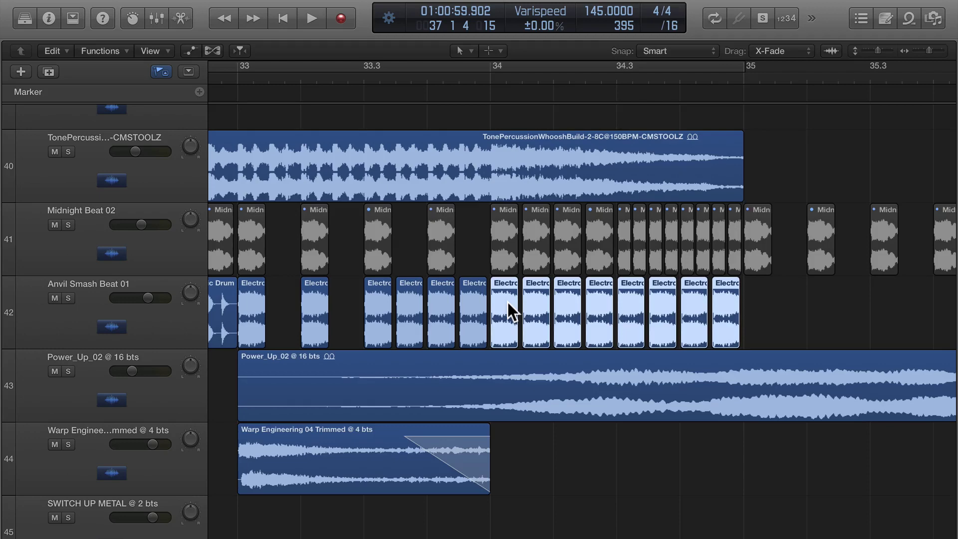
{"action": "key", "text": "BackSpace"}
{"action": "scroll", "coordinate": [507, 302], "scroll_direction": "up", "scroll_amount": 5}
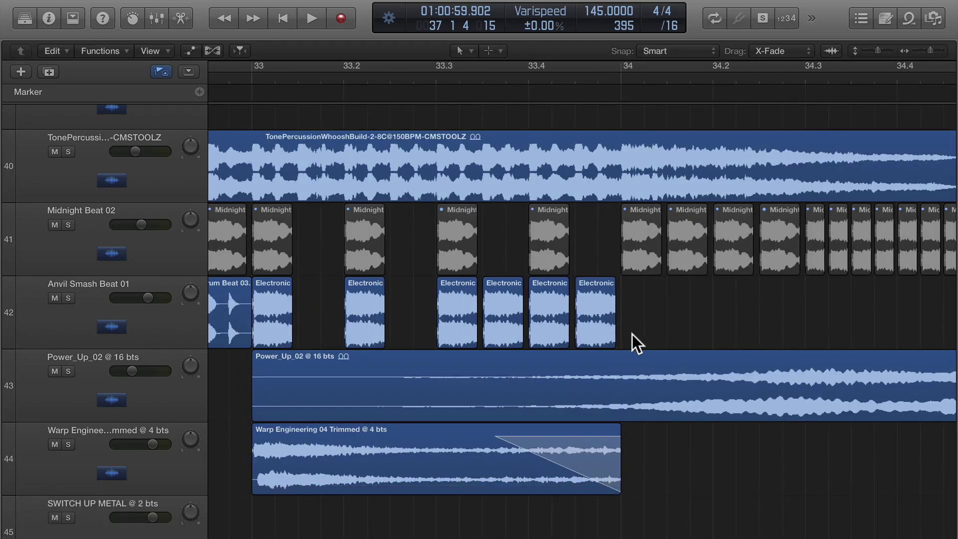
Step: Shorten the last two kick slices into sixteenth-note hits on beat 4 of bar 33
{"action": "left_click_drag", "start_coordinate": [633, 334], "coordinate": [548, 328]}
{"action": "scroll", "coordinate": [548, 328], "scroll_direction": "up", "scroll_amount": 3}
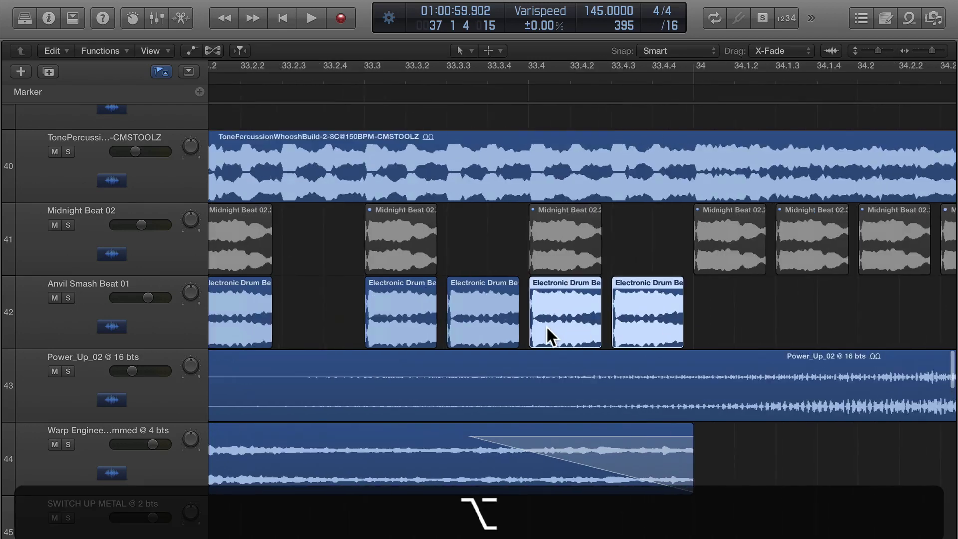
{"action": "scroll", "coordinate": [588, 342], "scroll_direction": "up", "scroll_amount": 3}
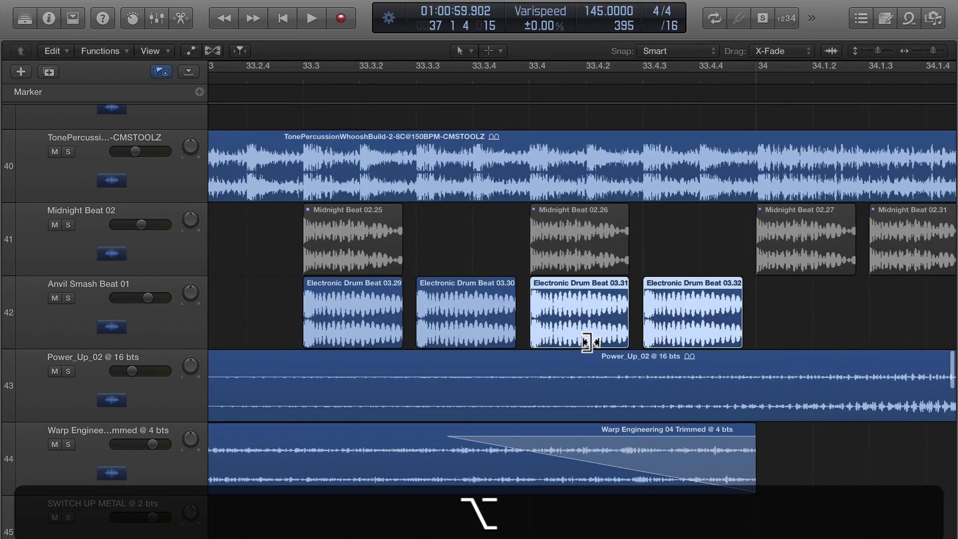
{"action": "mouse_move", "coordinate": [619, 341]}
{"action": "left_mouse_down"}
{"action": "mouse_move", "coordinate": [569, 335]}
{"action": "mouse_move", "coordinate": [614, 336]}
{"action": "mouse_move", "coordinate": [620, 325]}
{"action": "left_mouse_up"}
{"action": "scroll", "coordinate": [620, 325], "scroll_direction": "down", "scroll_amount": 5}
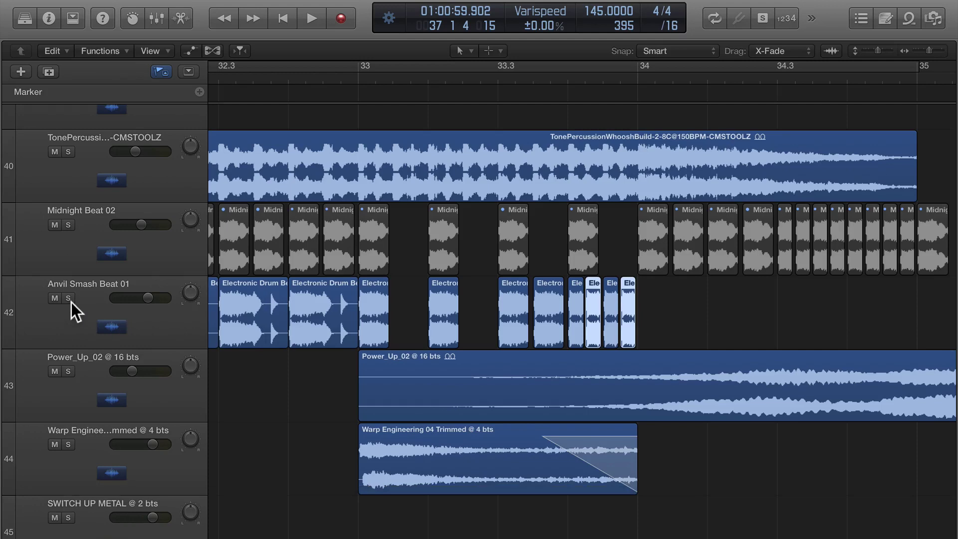
Step: Solo Anvil Smash Beat 01, preview it, and select the accelerating kick-slice run
{"action": "left_click", "coordinate": [67, 298]}
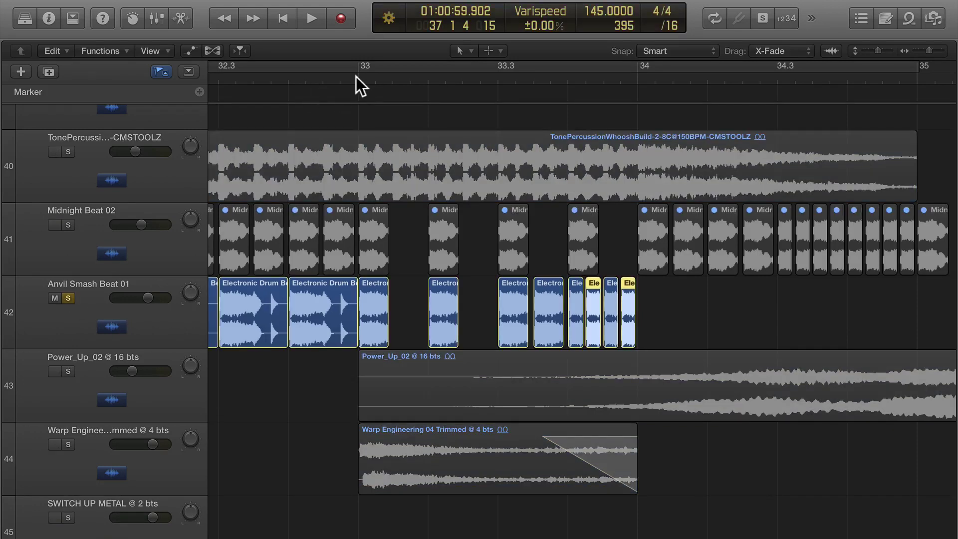
{"action": "key", "text": "space"}
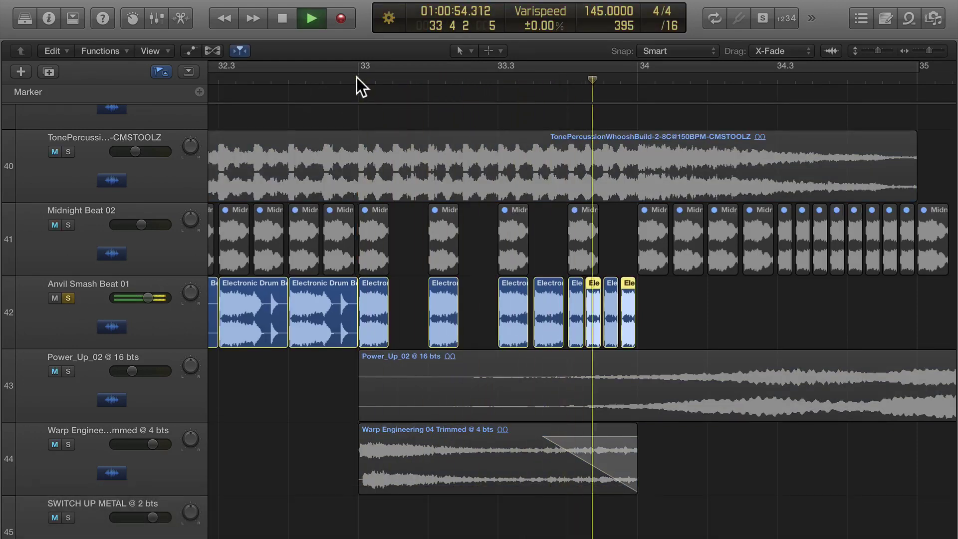
{"action": "key", "text": "space"}
{"action": "mouse_move", "coordinate": [689, 316]}
{"action": "left_mouse_down"}
{"action": "mouse_move", "coordinate": [377, 299]}
{"action": "mouse_move", "coordinate": [653, 311]}
{"action": "mouse_move", "coordinate": [657, 302]}
{"action": "left_mouse_up"}
{"action": "scroll", "coordinate": [657, 301], "scroll_direction": "down", "scroll_amount": 5}
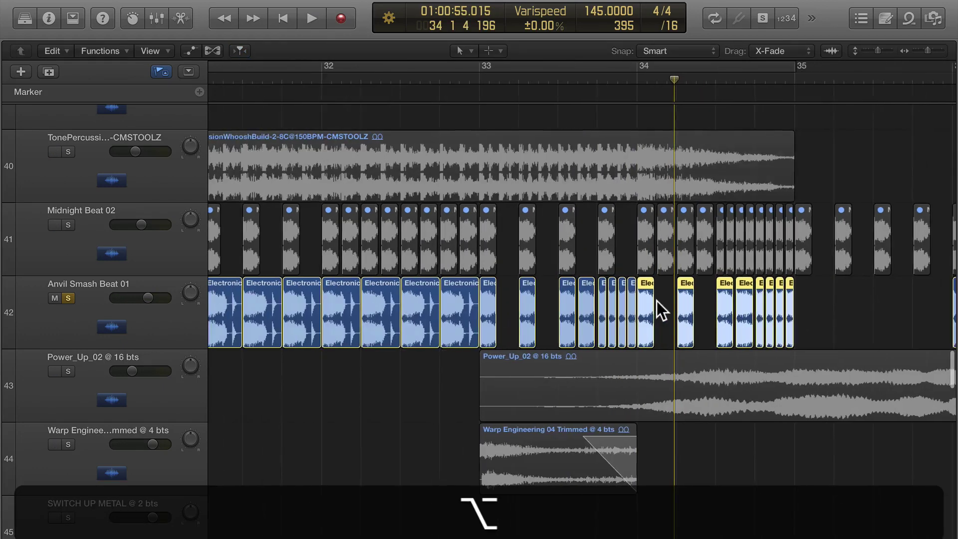
Step: Audition the kick build-up from bar 33, stopping around bar 35
{"action": "left_click", "coordinate": [372, 80]}
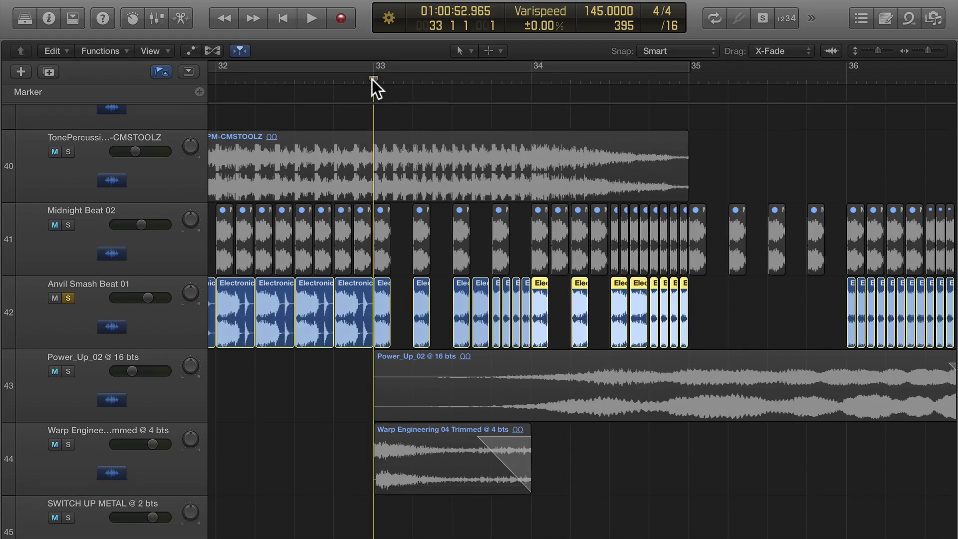
{"action": "key", "text": "space"}
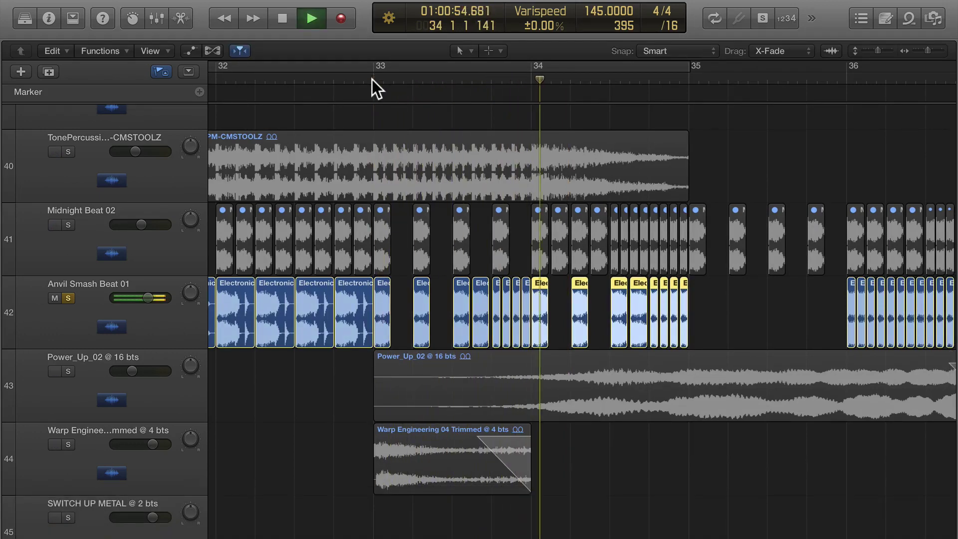
{"action": "key", "text": "space"}
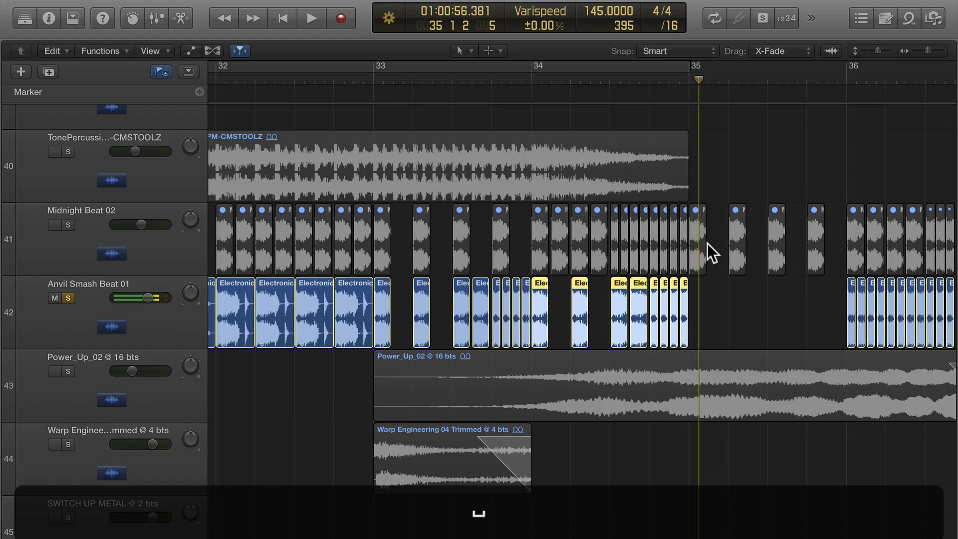
{"action": "scroll", "coordinate": [714, 248], "scroll_direction": "up", "scroll_amount": 5, "text": "alt"}
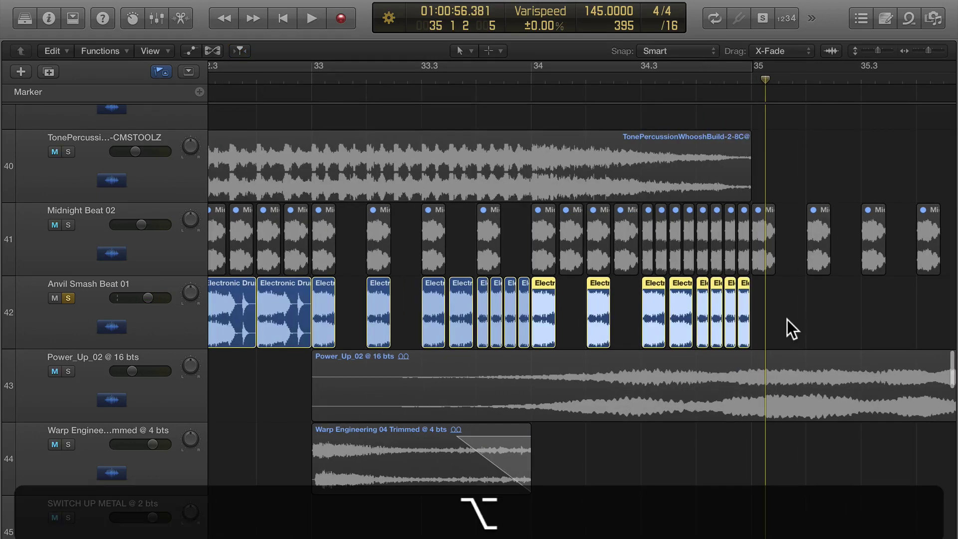
Step: Option-drag copies of the last six short kick slices toward bar 36
{"action": "scroll", "coordinate": [794, 321], "scroll_direction": "right", "scroll_amount": 5}
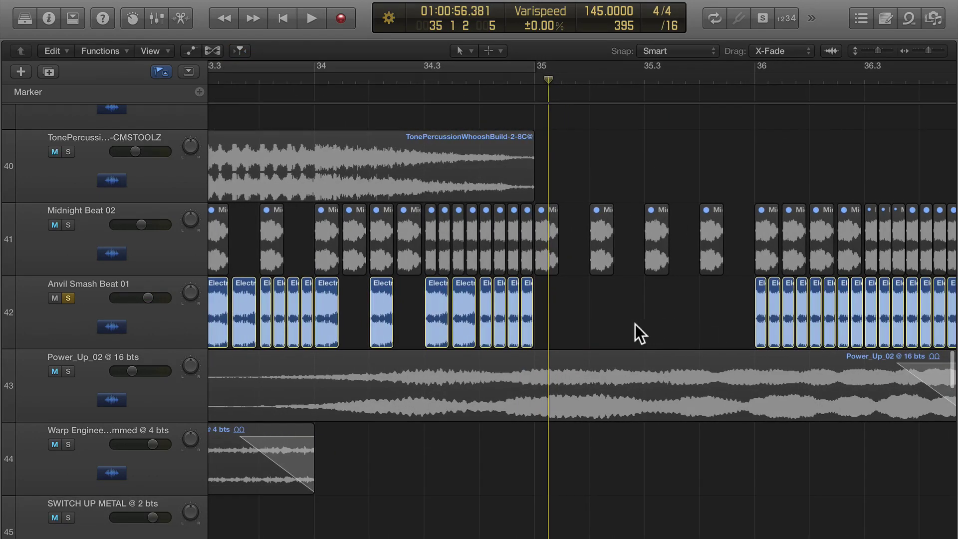
{"action": "left_click_drag", "start_coordinate": [640, 326], "coordinate": [554, 324]}
{"action": "key", "text": "alt"}
{"action": "scroll", "coordinate": [553, 325], "scroll_direction": "up", "scroll_amount": 3}
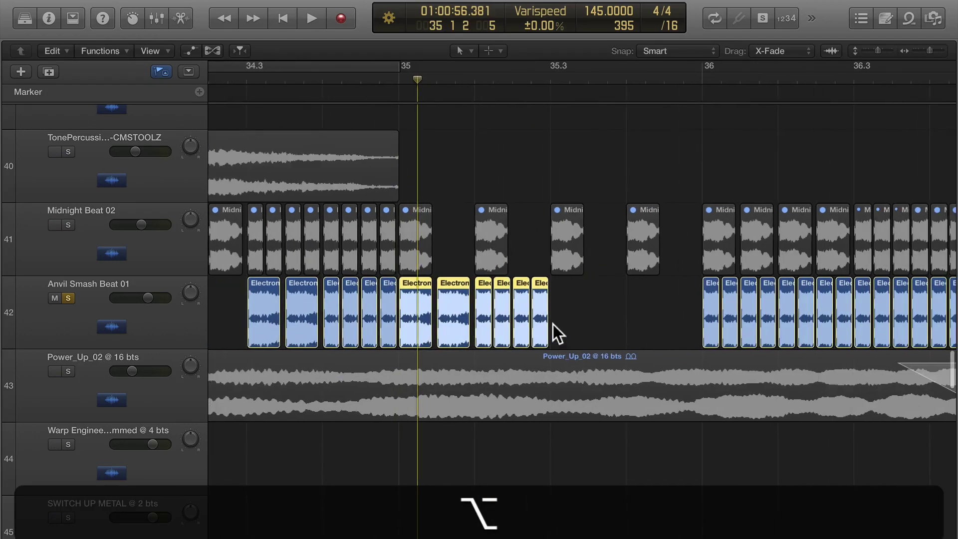
{"action": "key", "text": "alt"}
{"action": "scroll", "coordinate": [553, 325], "scroll_direction": "up", "scroll_amount": 2}
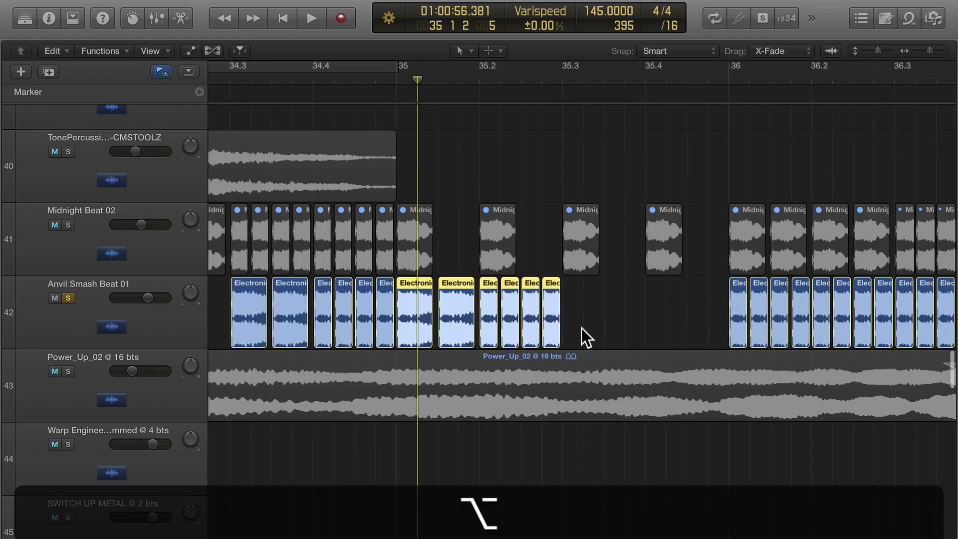
{"action": "key", "text": "alt"}
{"action": "left_click_drag", "start_coordinate": [414, 307], "coordinate": [580, 307]}
Step: Zoom in around the Boom marker to check bar 35 is filled with slices
{"action": "scroll", "coordinate": [581, 308], "scroll_direction": "down", "scroll_amount": 2}
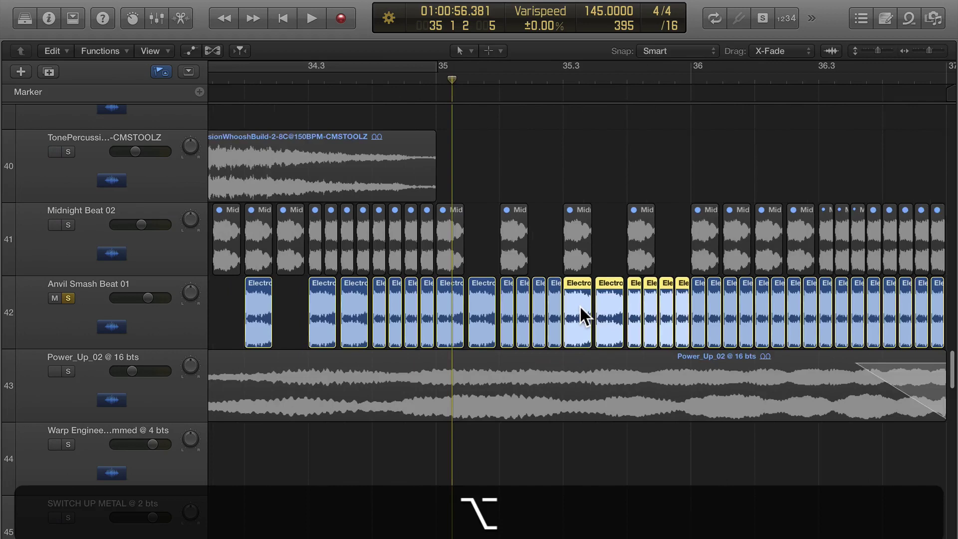
{"action": "scroll", "coordinate": [580, 307], "scroll_direction": "right", "scroll_amount": 3}
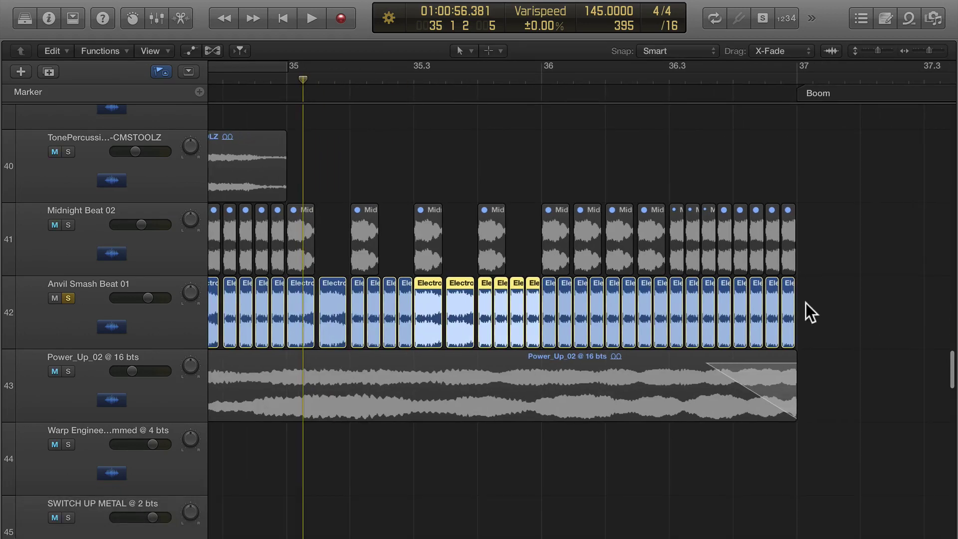
{"action": "key", "text": "alt"}
{"action": "scroll", "coordinate": [800, 310], "scroll_direction": "up", "scroll_amount": 1}
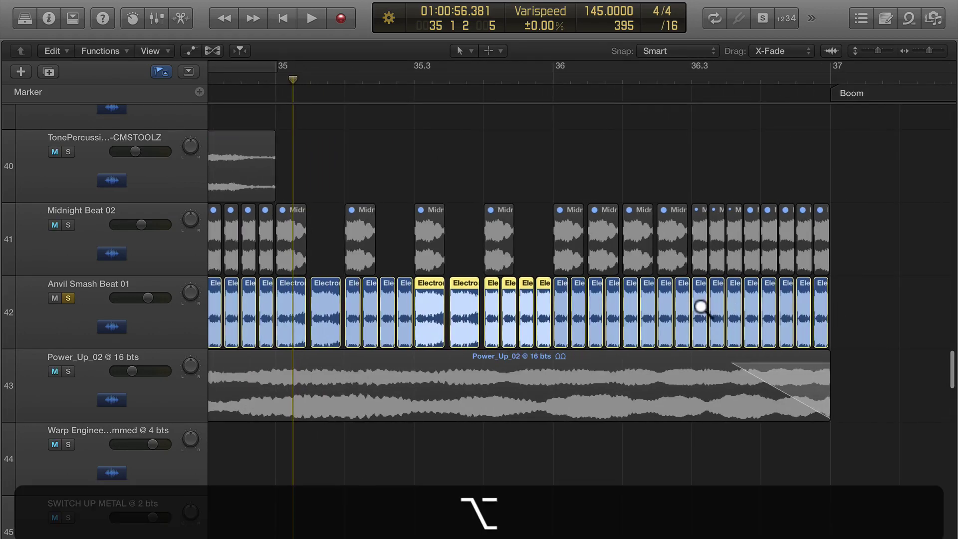
{"action": "scroll", "coordinate": [701, 307], "scroll_direction": "down", "scroll_amount": 3}
{"action": "scroll", "coordinate": [701, 308], "scroll_direction": "up", "scroll_amount": 1}
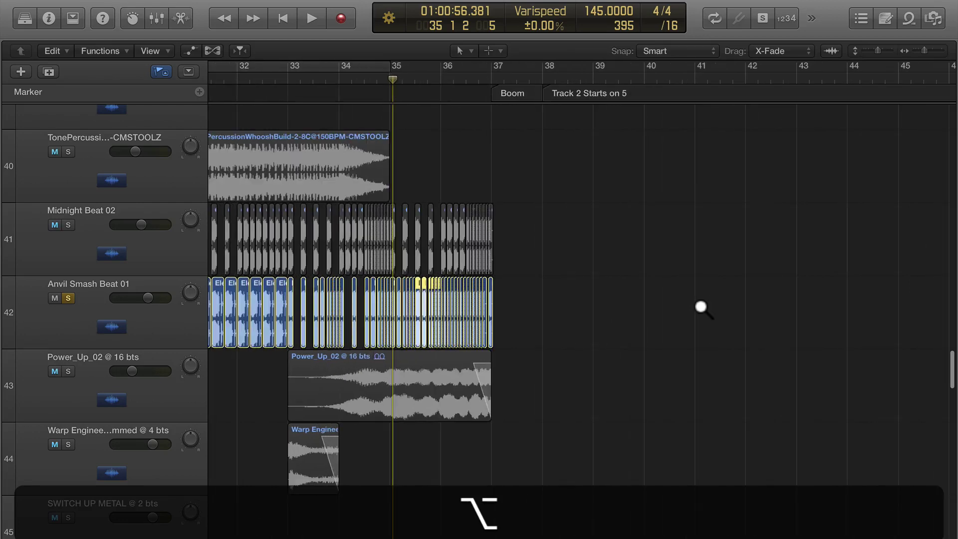
{"action": "scroll", "coordinate": [701, 307], "scroll_direction": "left", "scroll_amount": 5}
Step: Play the finished kick build-up from bar 33 while zooming around bars 30–38
{"action": "left_click", "coordinate": [536, 77]}
{"action": "key", "text": "space"}
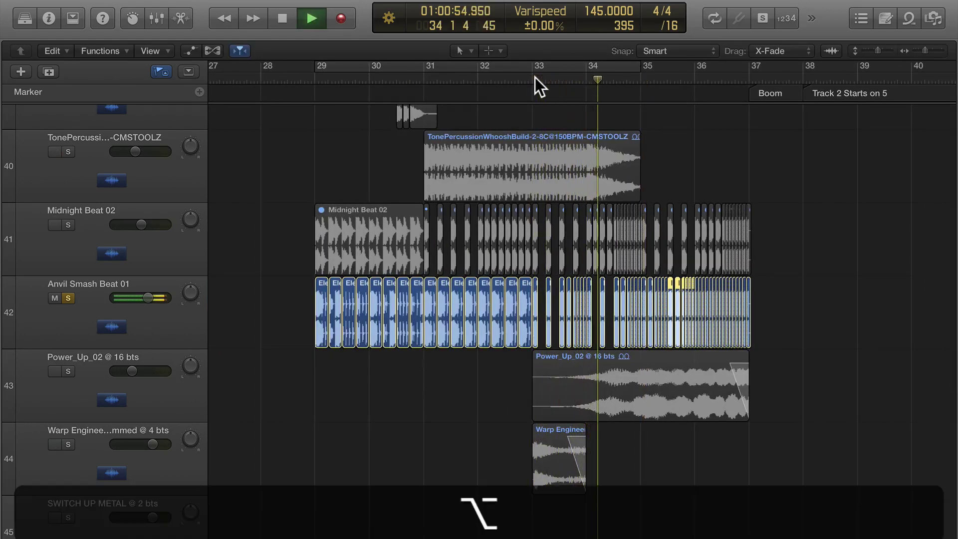
{"action": "scroll", "coordinate": [536, 77], "scroll_direction": "up", "scroll_amount": 3}
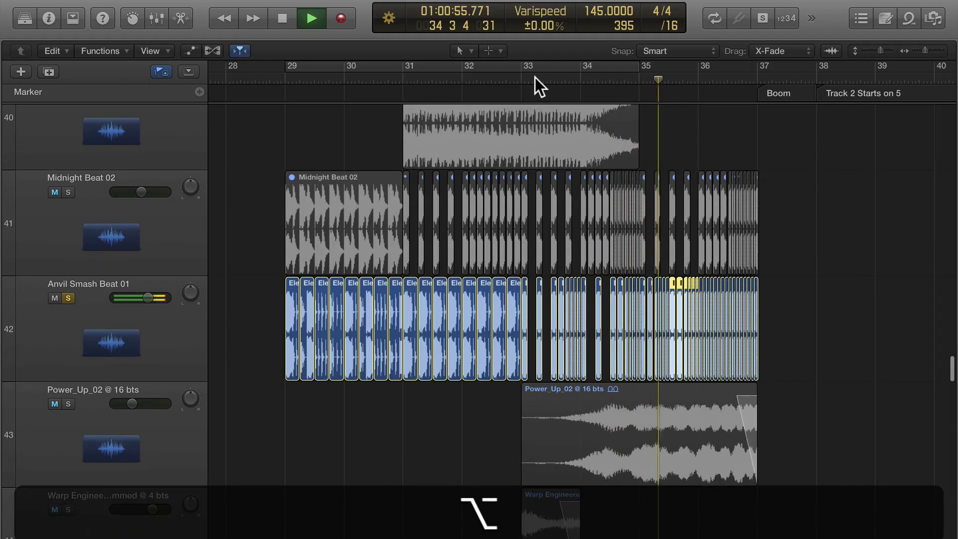
{"action": "scroll", "coordinate": [535, 78], "scroll_direction": "up", "scroll_amount": 4}
{"action": "scroll", "coordinate": [535, 77], "scroll_direction": "down", "scroll_amount": 2}
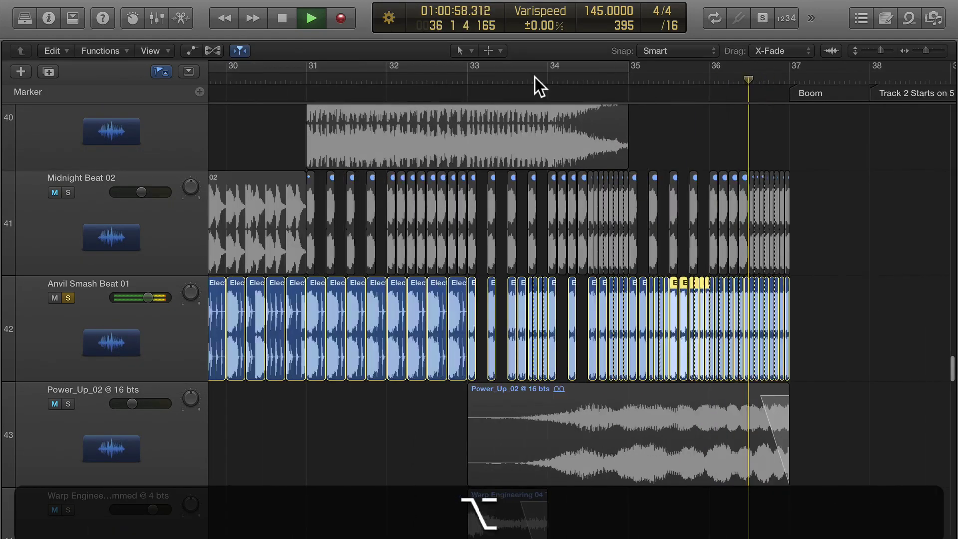
Step: Stop playback and deselect the two selected Anvil Smash regions
{"action": "key", "text": "space"}
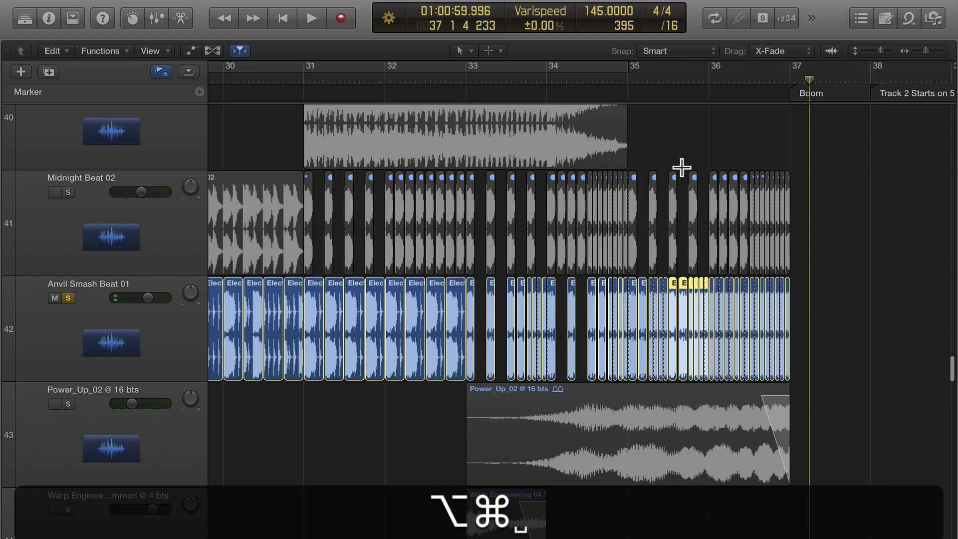
{"action": "scroll", "coordinate": [682, 168], "scroll_direction": "up", "scroll_amount": 5}
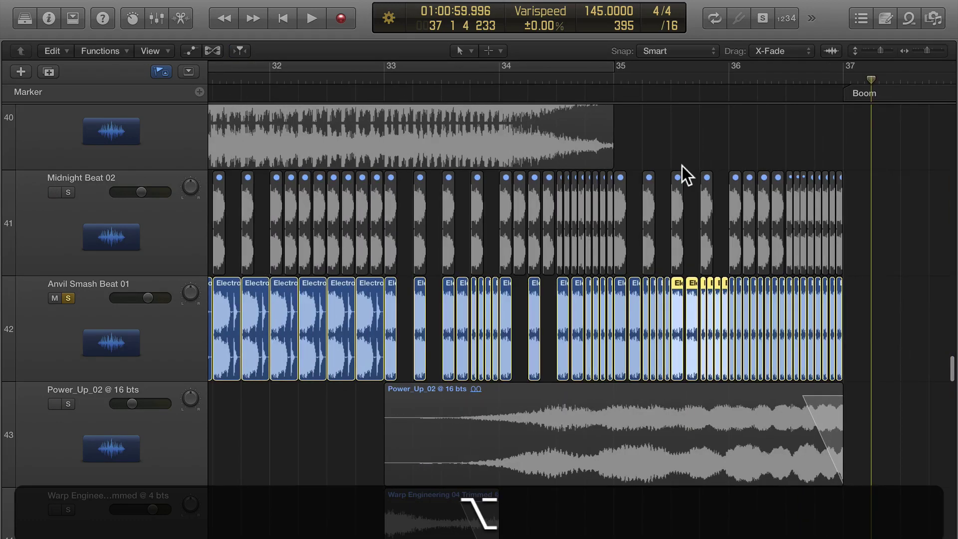
{"action": "scroll", "coordinate": [683, 165], "scroll_direction": "up", "scroll_amount": 5}
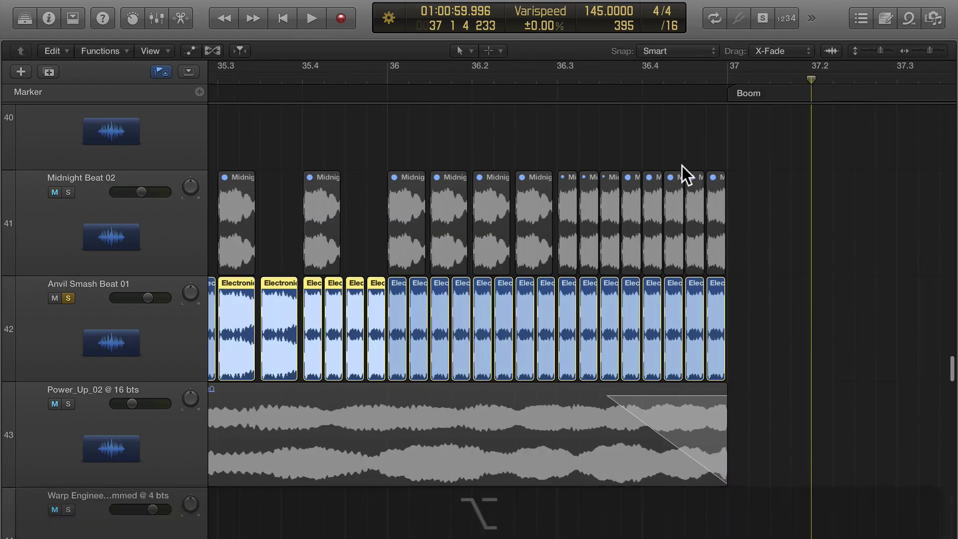
{"action": "scroll", "coordinate": [682, 165], "scroll_direction": "right", "scroll_amount": 3}
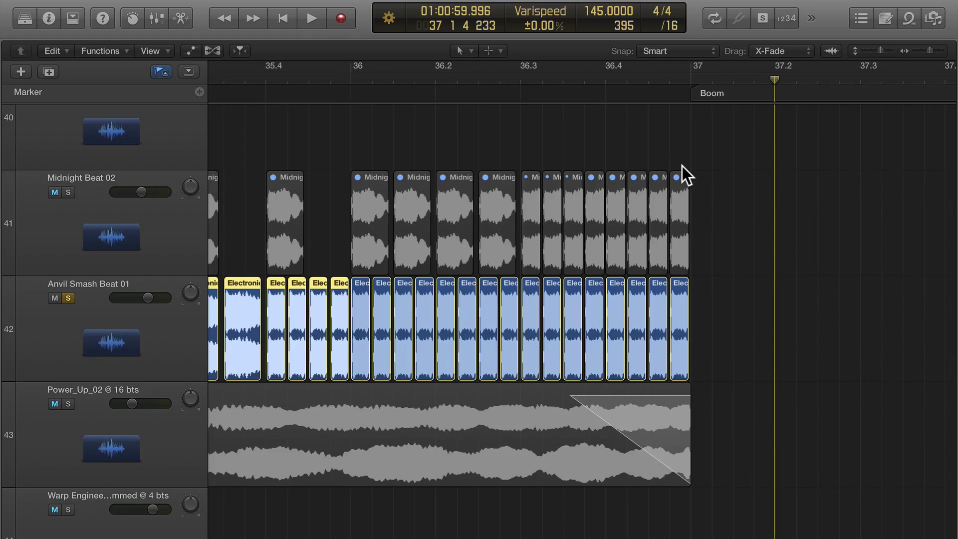
{"action": "scroll", "coordinate": [682, 165], "scroll_direction": "up", "scroll_amount": 3}
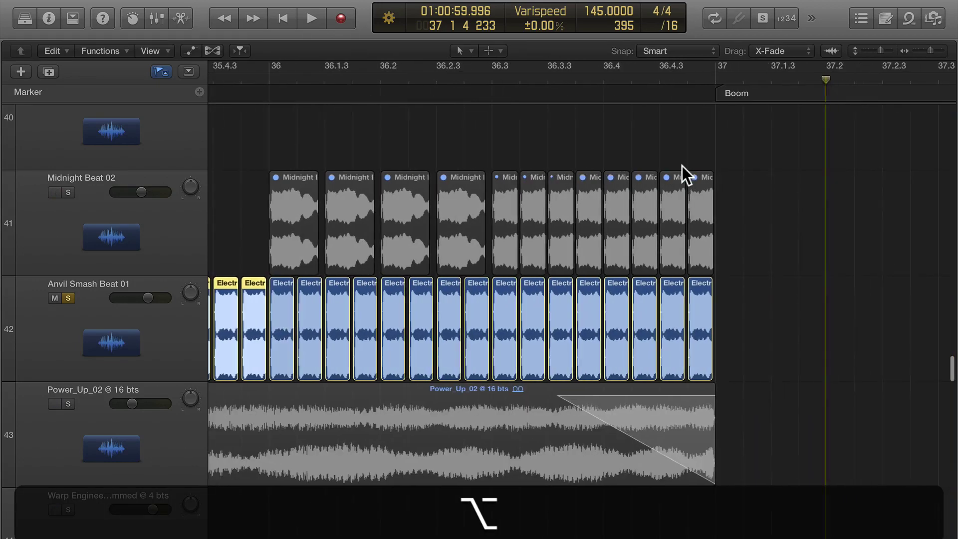
{"action": "left_click", "coordinate": [784, 296]}
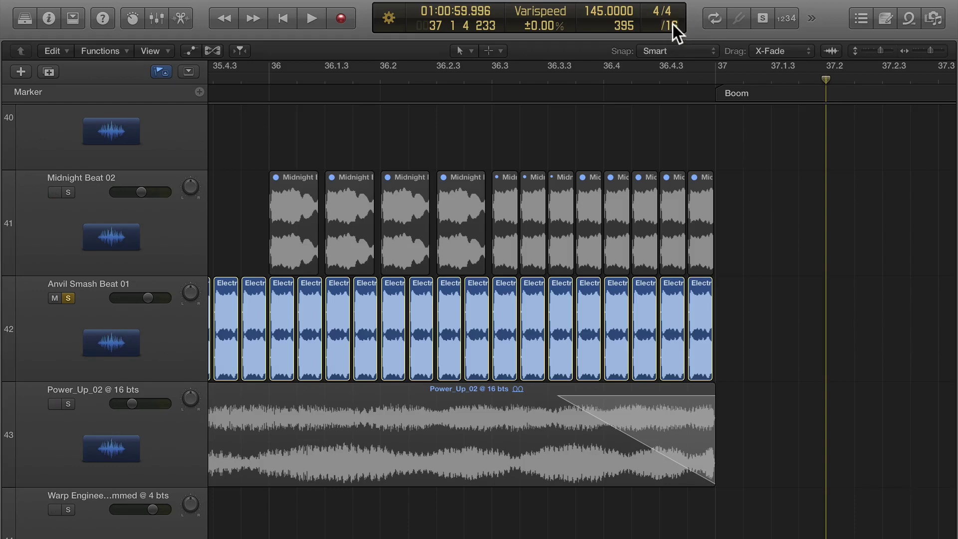
Step: Set the LCD grid division to /32
{"action": "scroll", "coordinate": [787, 251], "scroll_direction": "up", "scroll_amount": 3, "text": "alt"}
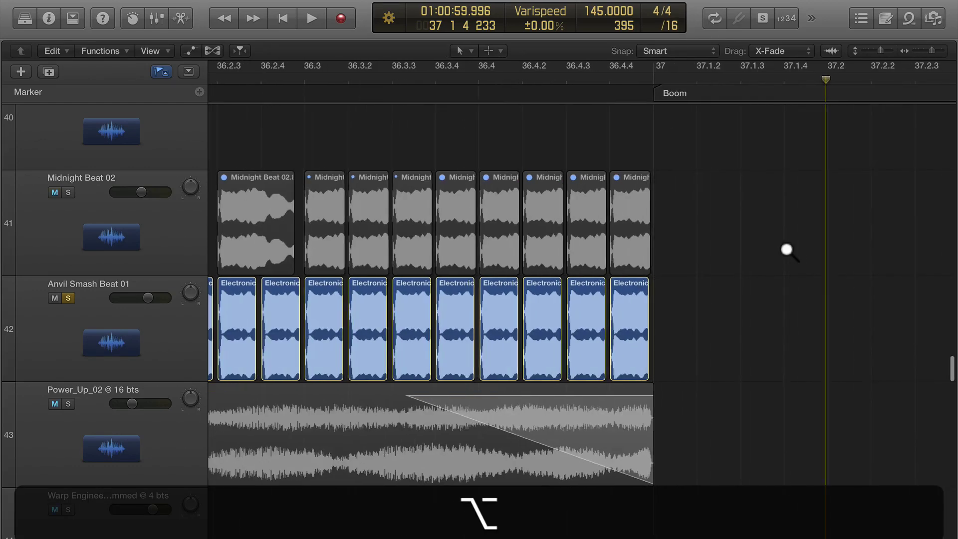
{"action": "scroll", "coordinate": [793, 245], "scroll_direction": "up", "scroll_amount": 4, "text": "alt"}
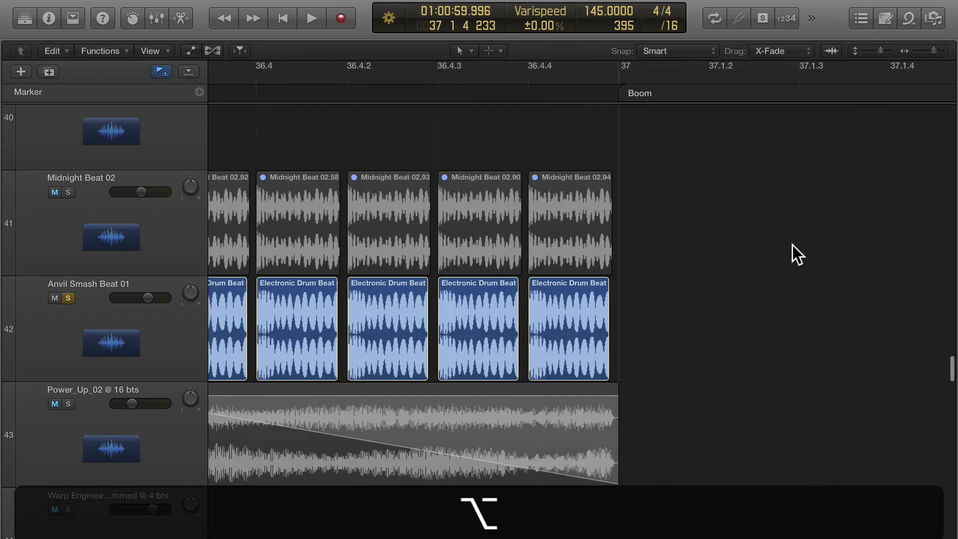
{"action": "scroll", "coordinate": [788, 250], "scroll_direction": "up", "scroll_amount": 4, "text": "alt"}
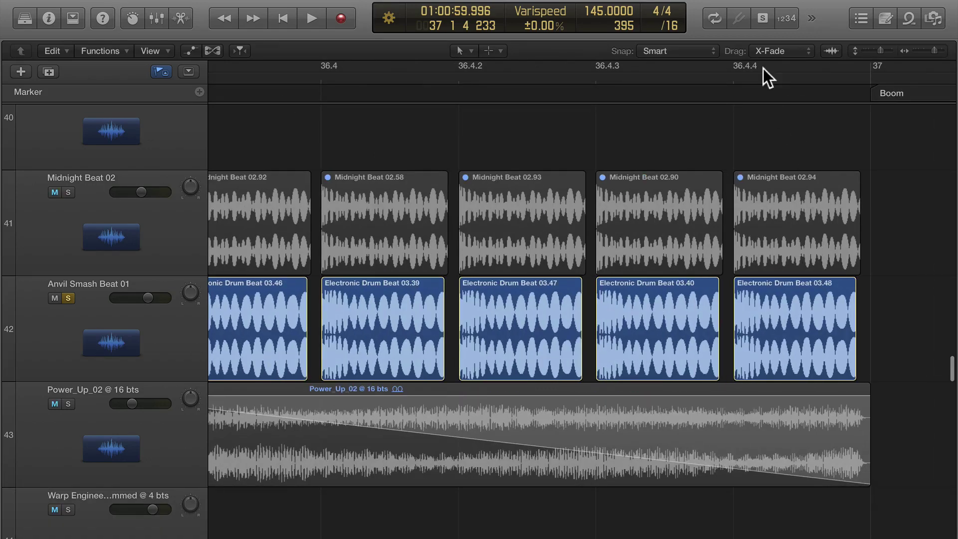
{"action": "left_click", "coordinate": [675, 26]}
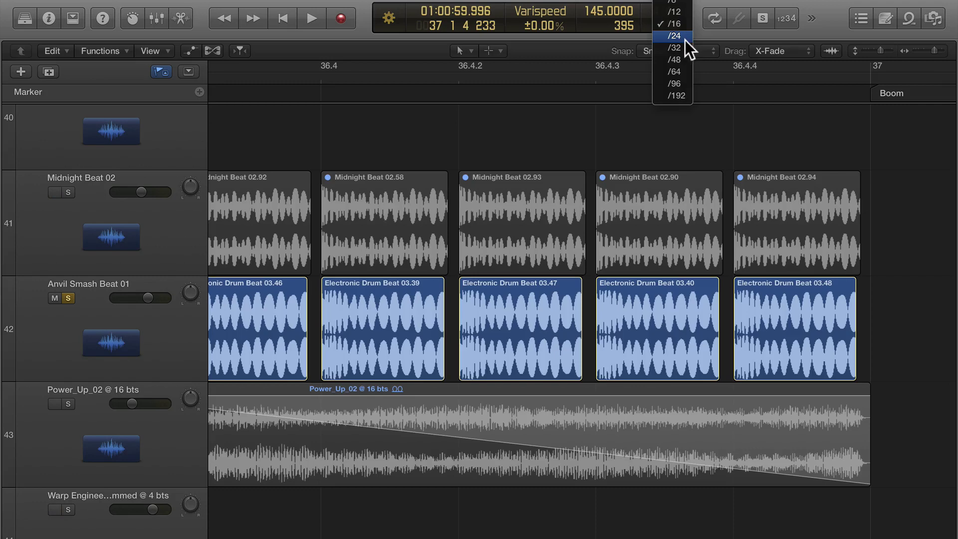
{"action": "left_click", "coordinate": [683, 47]}
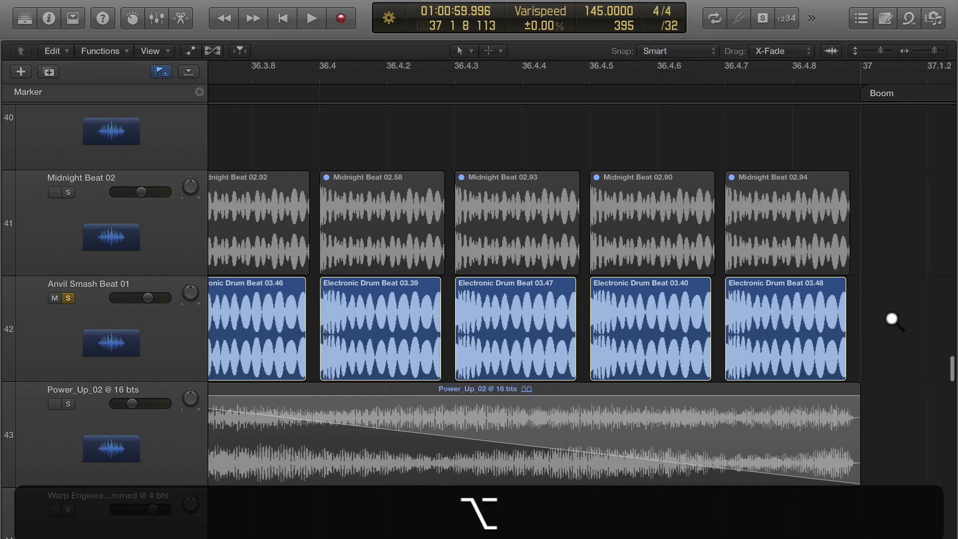
Step: Zoom out and select the last four kick slices before Boom on track 42
{"action": "scroll", "coordinate": [898, 313], "scroll_direction": "down", "scroll_amount": 4, "text": "alt"}
{"action": "scroll", "coordinate": [861, 326], "scroll_direction": "down", "scroll_amount": 4, "text": "alt"}
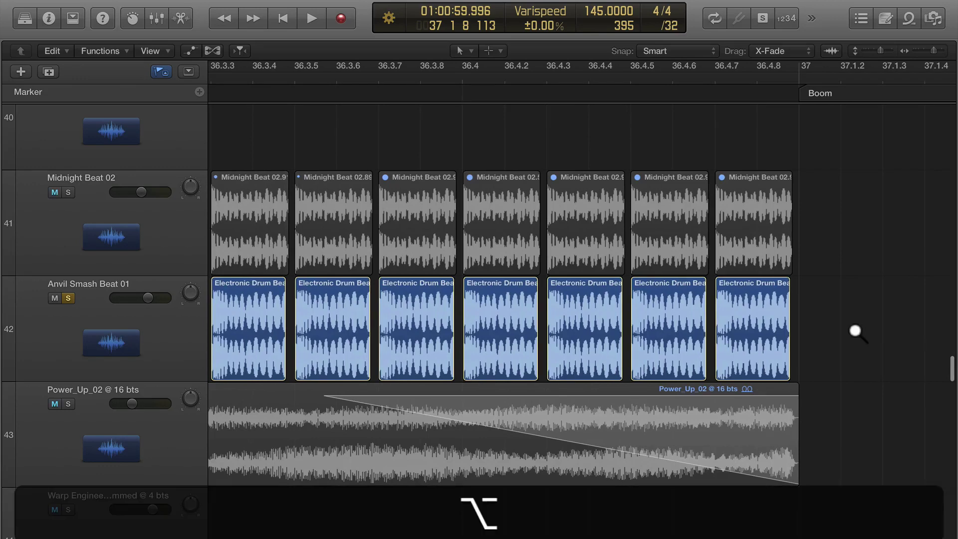
{"action": "scroll", "coordinate": [861, 326], "scroll_direction": "down", "scroll_amount": 2}
{"action": "scroll", "coordinate": [861, 326], "scroll_direction": "up", "scroll_amount": 3}
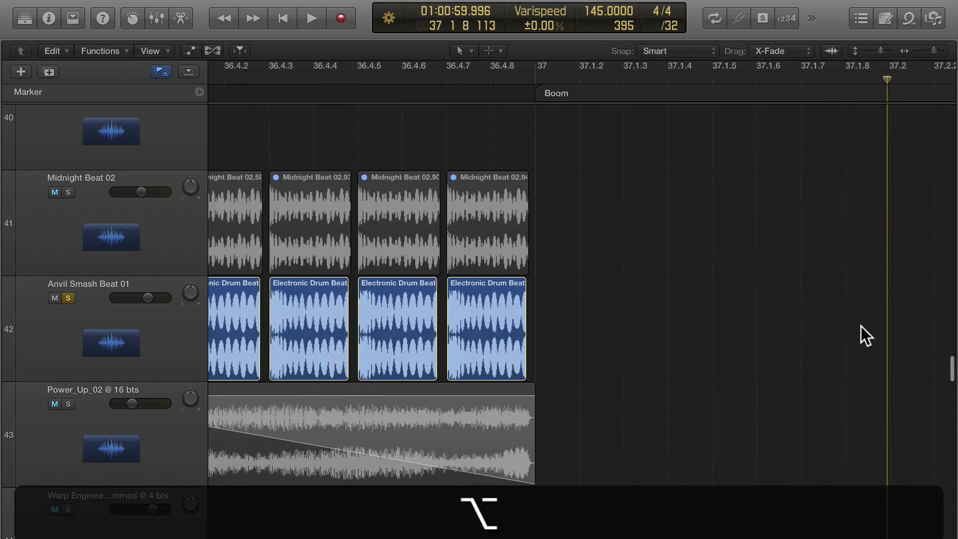
{"action": "scroll", "coordinate": [861, 325], "scroll_direction": "left", "scroll_amount": 5}
{"action": "scroll", "coordinate": [861, 326], "scroll_direction": "left", "scroll_amount": 2}
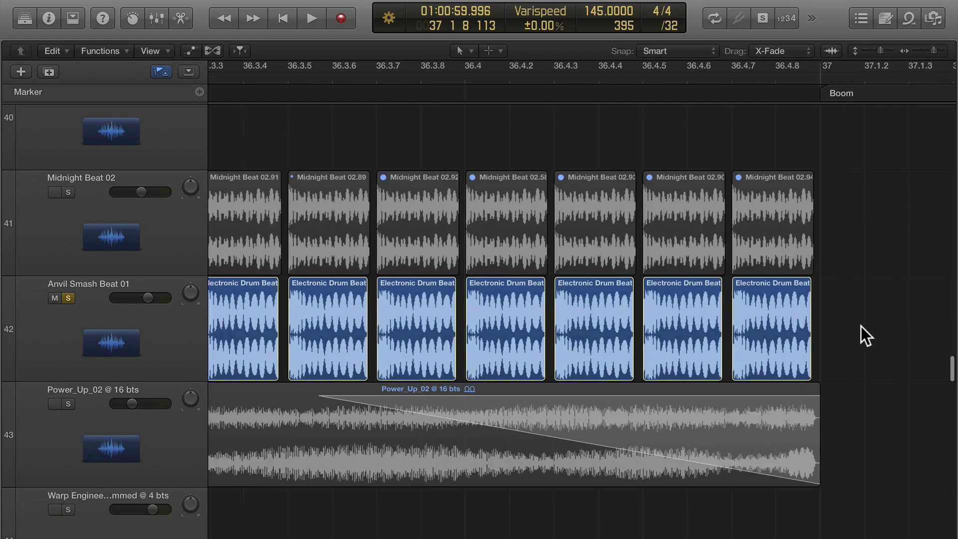
{"action": "key", "text": "alt"}
{"action": "scroll", "coordinate": [856, 332], "scroll_direction": "down", "scroll_amount": 3}
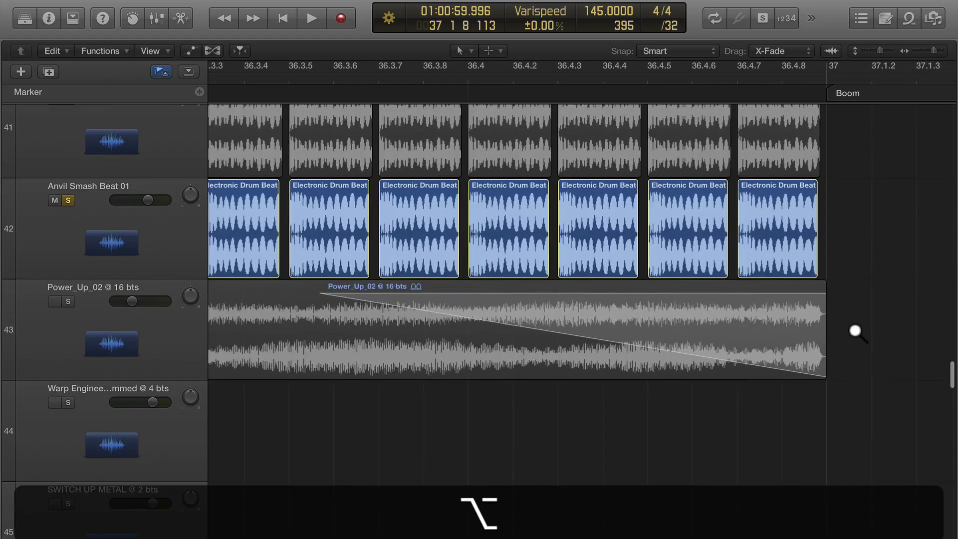
{"action": "scroll", "coordinate": [856, 331], "scroll_direction": "up", "scroll_amount": 3}
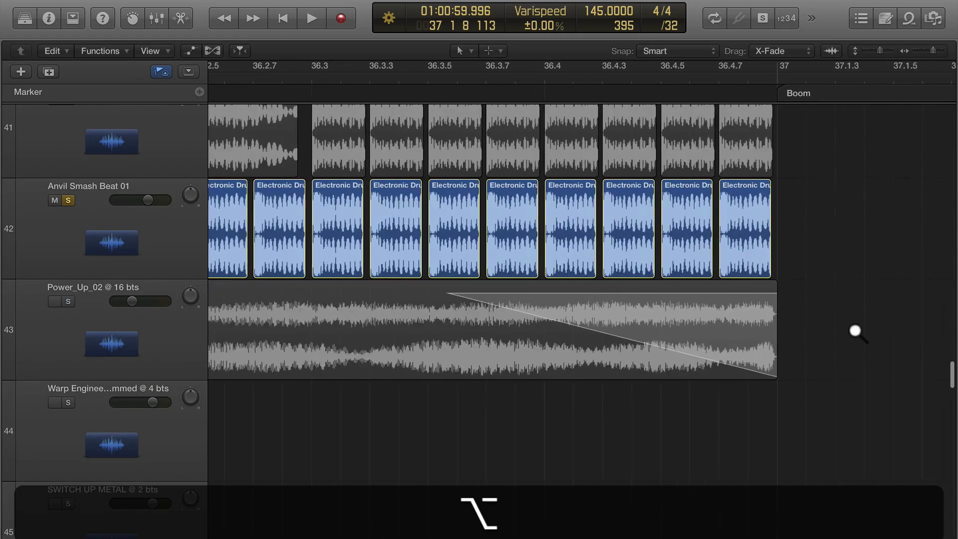
{"action": "left_click_drag", "start_coordinate": [879, 239], "coordinate": [611, 235]}
Step: Shorten the four selected kick slices together before copying them
{"action": "key", "text": "alt"}
{"action": "scroll", "coordinate": [612, 233], "scroll_direction": "up", "scroll_amount": 5}
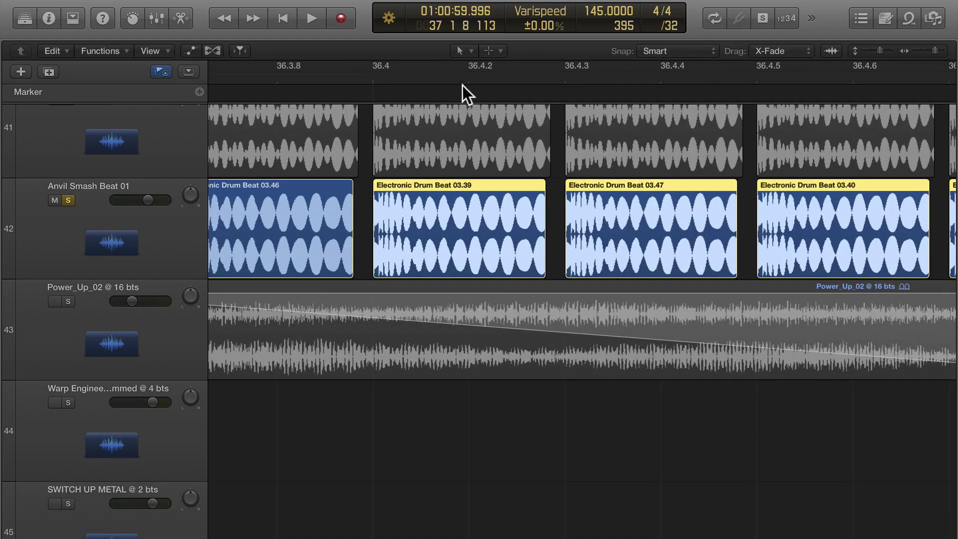
{"action": "left_click_drag", "start_coordinate": [542, 264], "coordinate": [515, 257]}
{"action": "key", "text": "alt"}
Step: Play the new roll starting from about bar 36.2
{"action": "scroll", "coordinate": [517, 247], "scroll_direction": "down", "scroll_amount": 5}
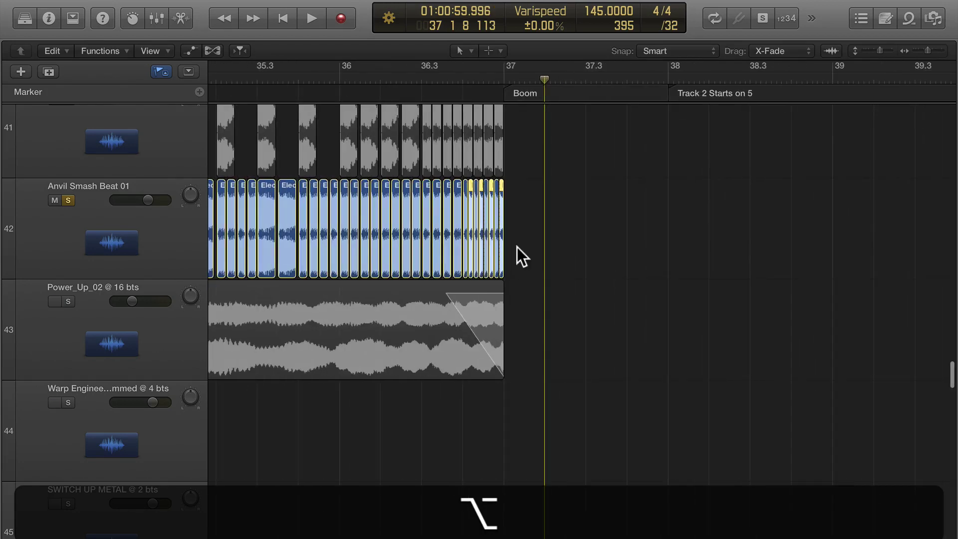
{"action": "scroll", "coordinate": [517, 248], "scroll_direction": "left", "scroll_amount": 3}
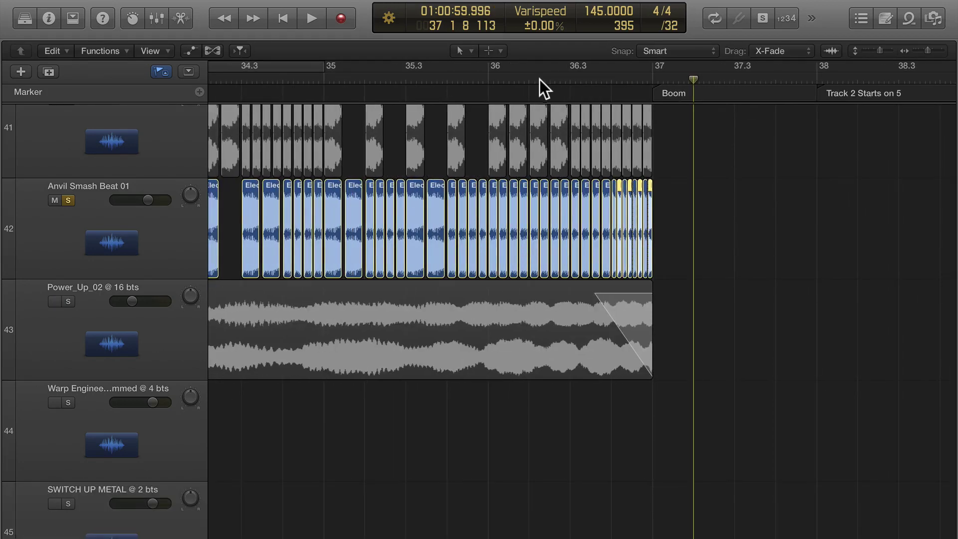
{"action": "left_click", "coordinate": [527, 78]}
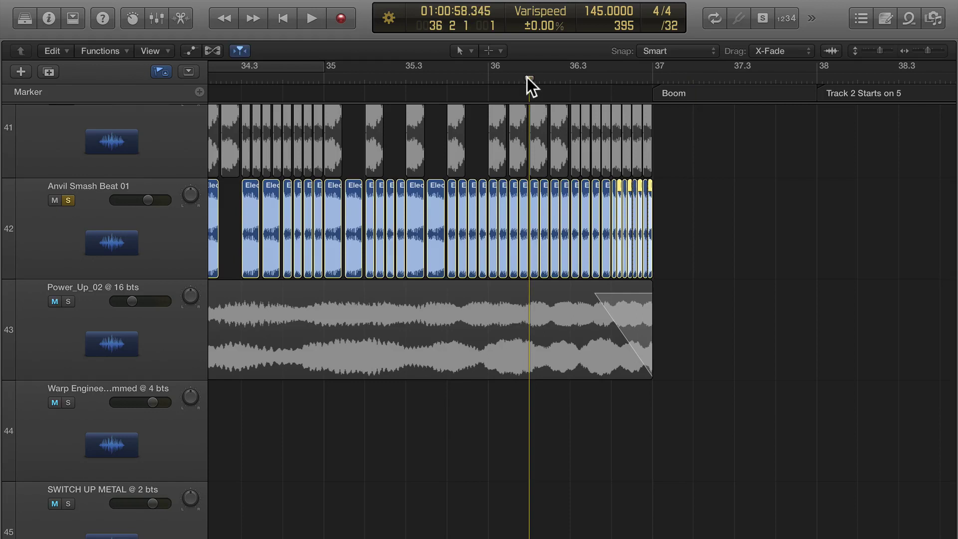
{"action": "key", "text": "space"}
{"action": "key", "text": "space"}
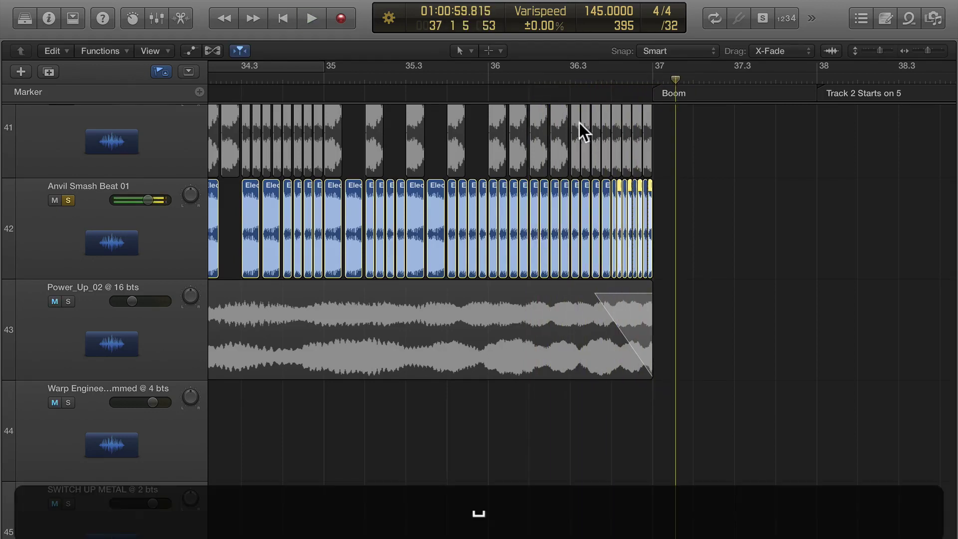
Step: Unsolo Anvil Smash Beat 01 and play from bar 34.4 through Boom, then stop
{"action": "left_click", "coordinate": [68, 200]}
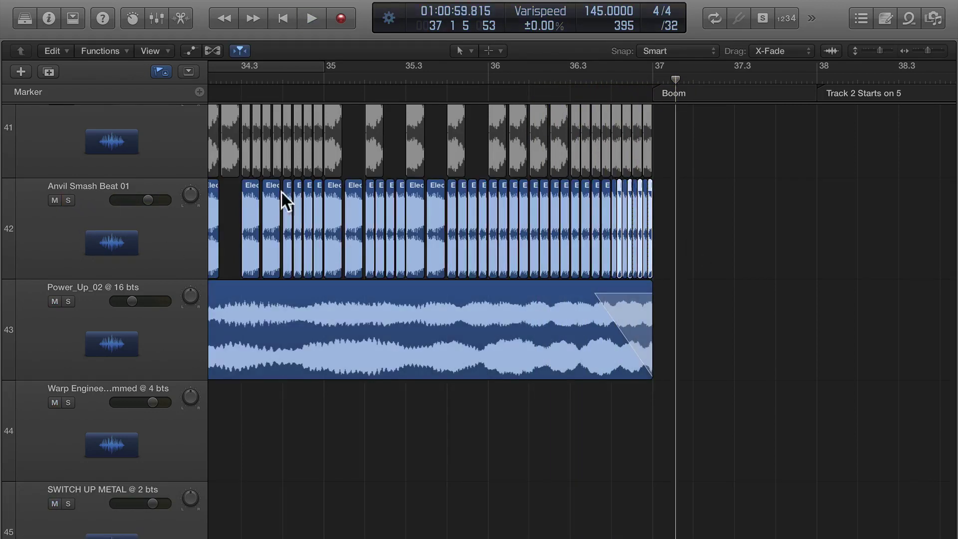
{"action": "left_click", "coordinate": [225, 78]}
{"action": "key", "text": "space"}
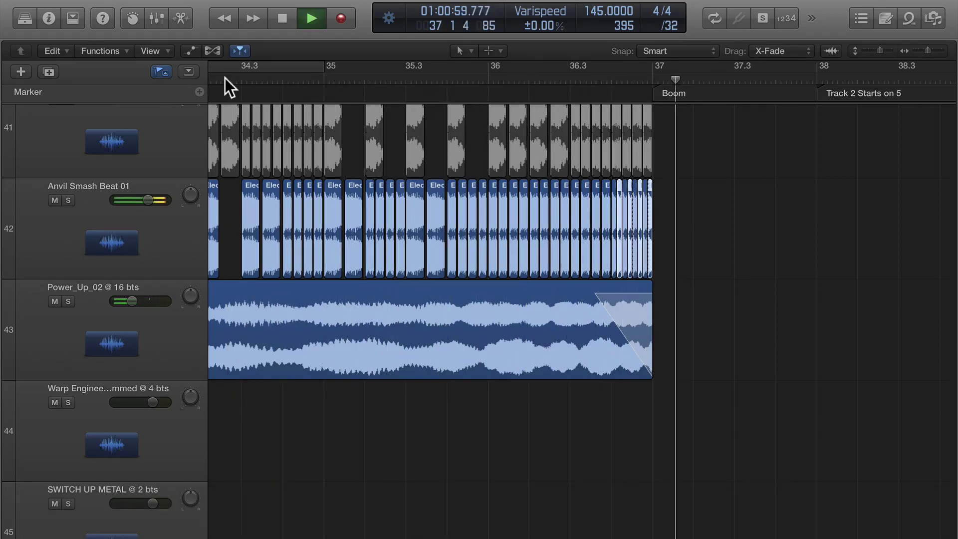
{"action": "key", "text": "space"}
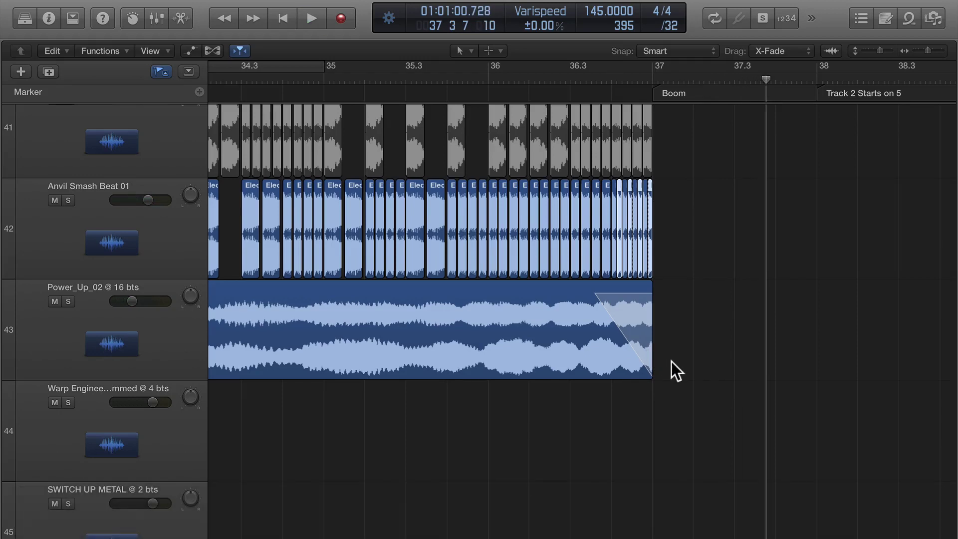
{"action": "scroll", "coordinate": [672, 362], "scroll_direction": "left", "scroll_amount": 5}
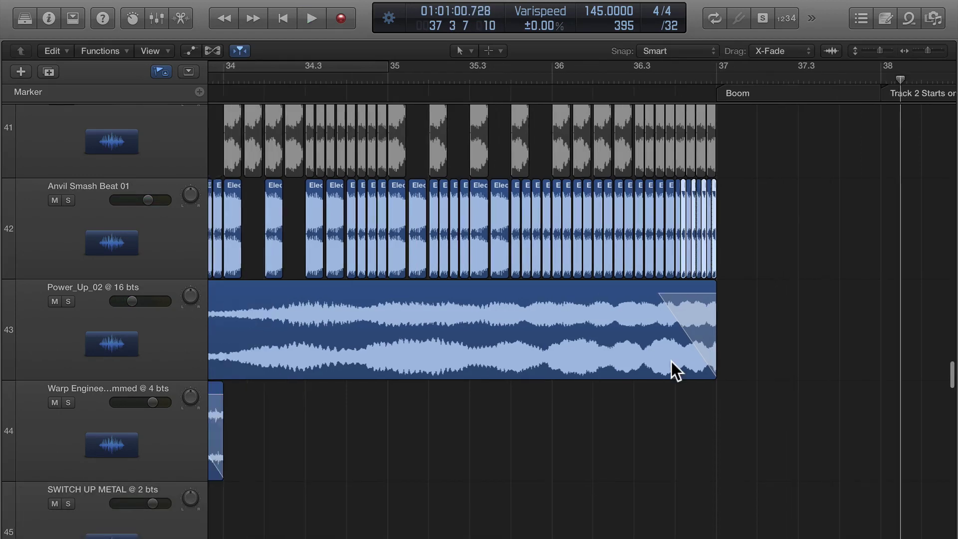